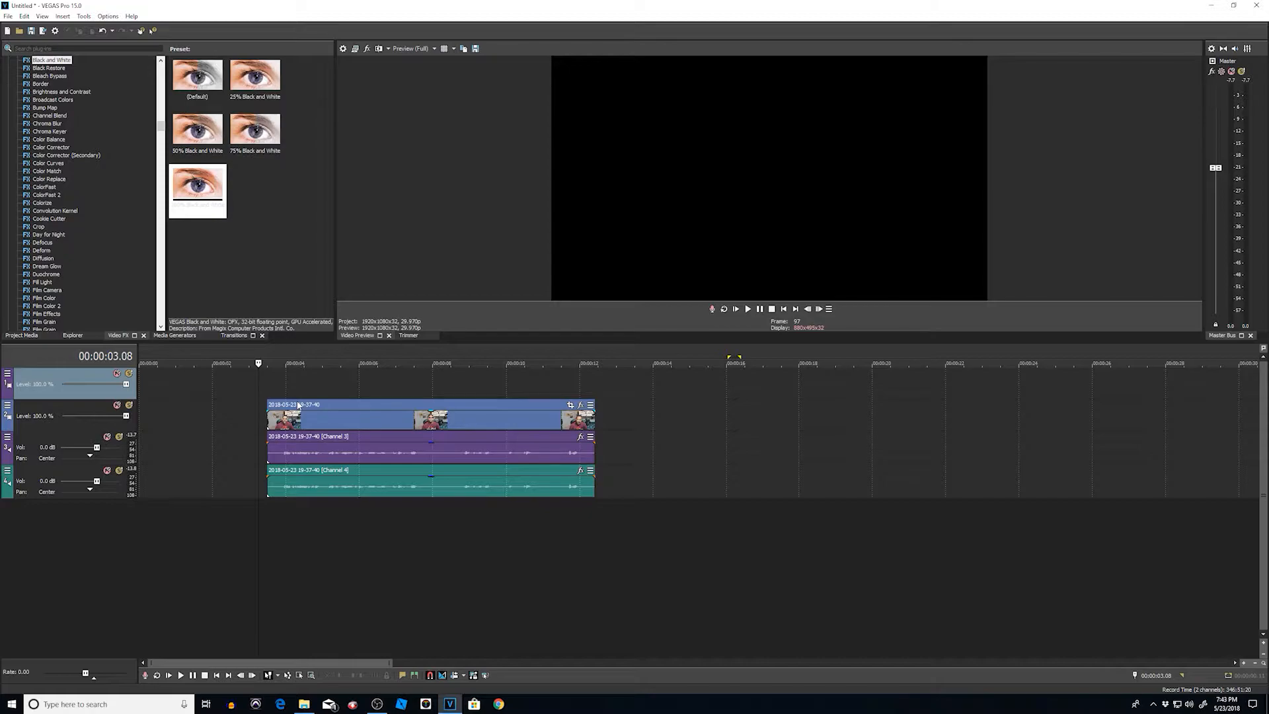
drag(295, 406, 296, 395)
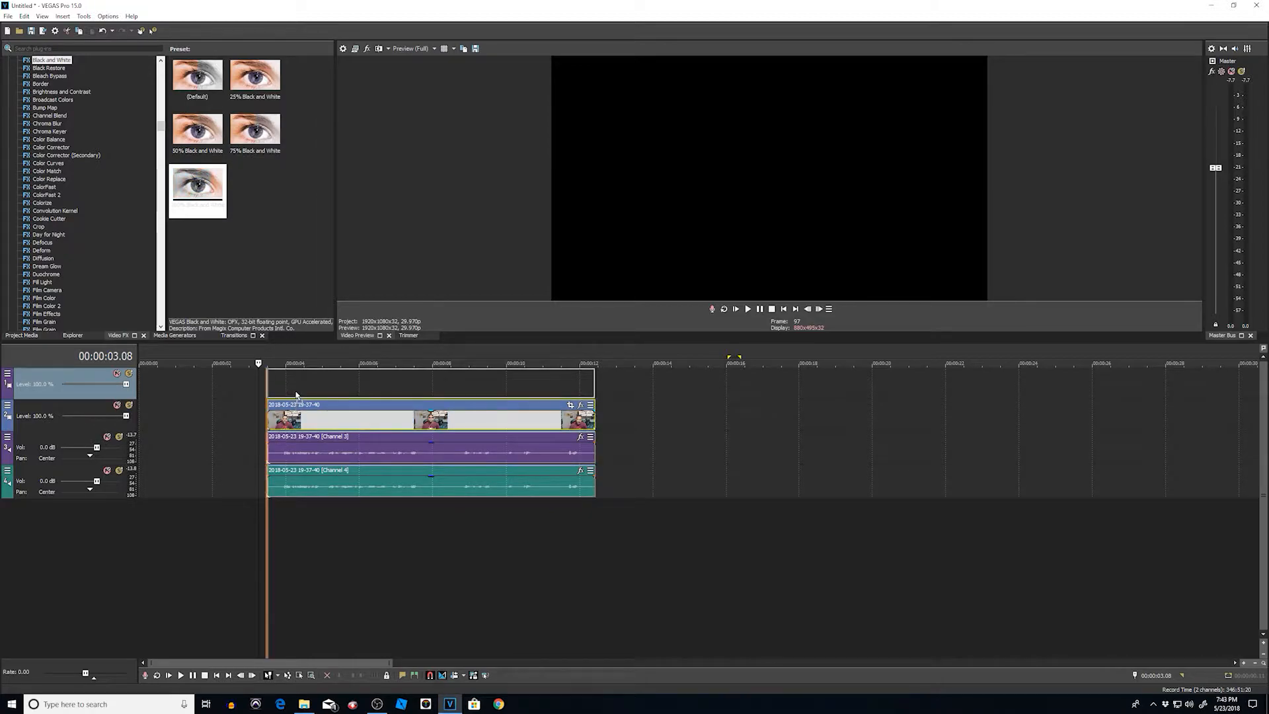
drag(295, 395, 256, 385)
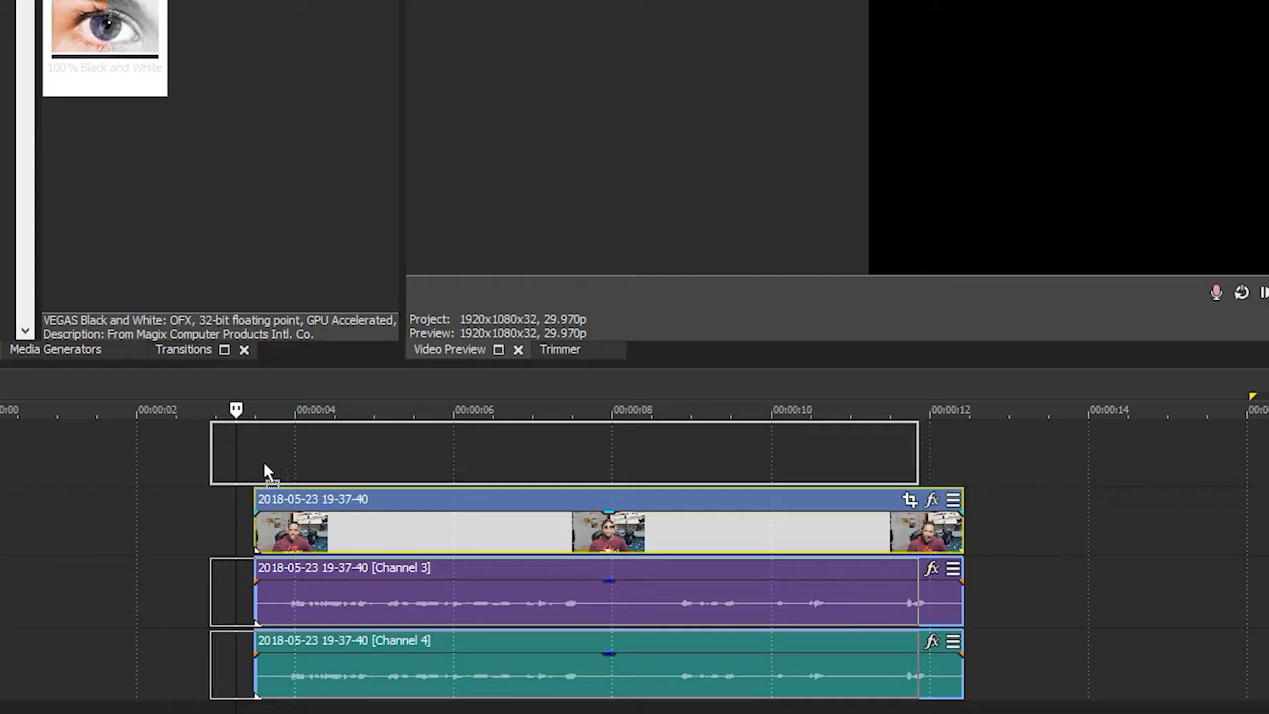
drag(231, 457, 231, 459)
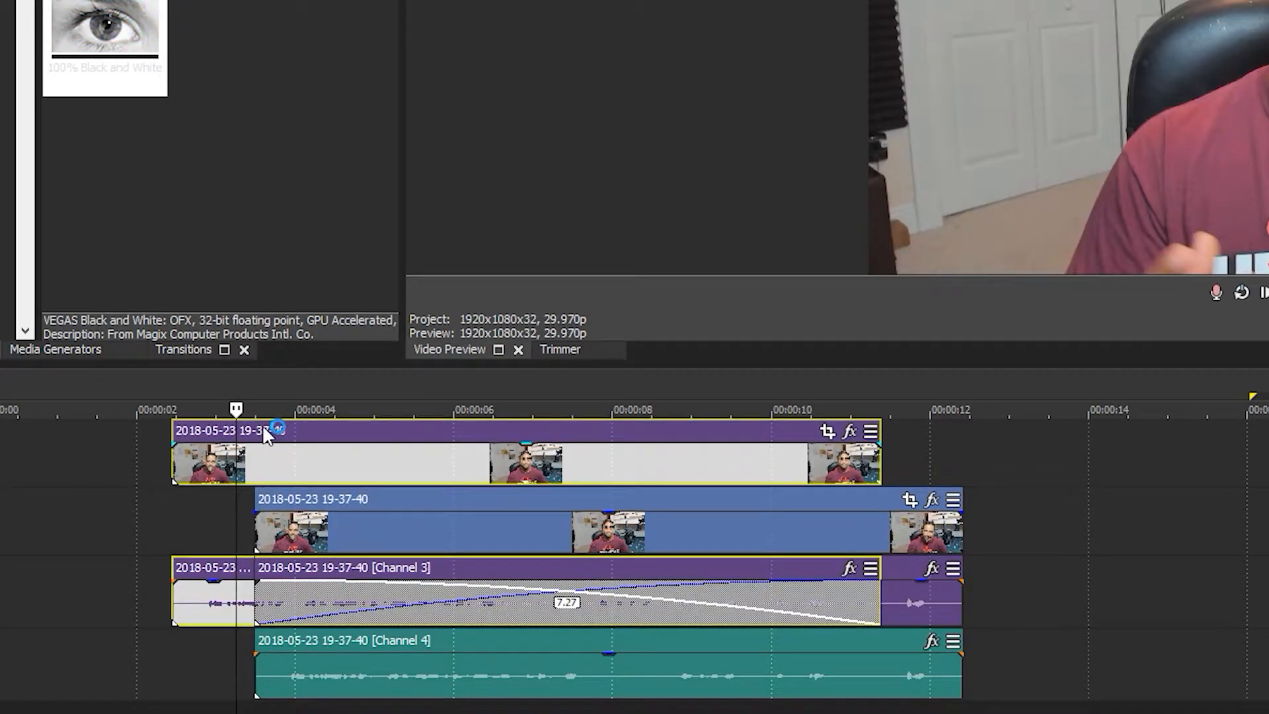
key(ctrl+z)
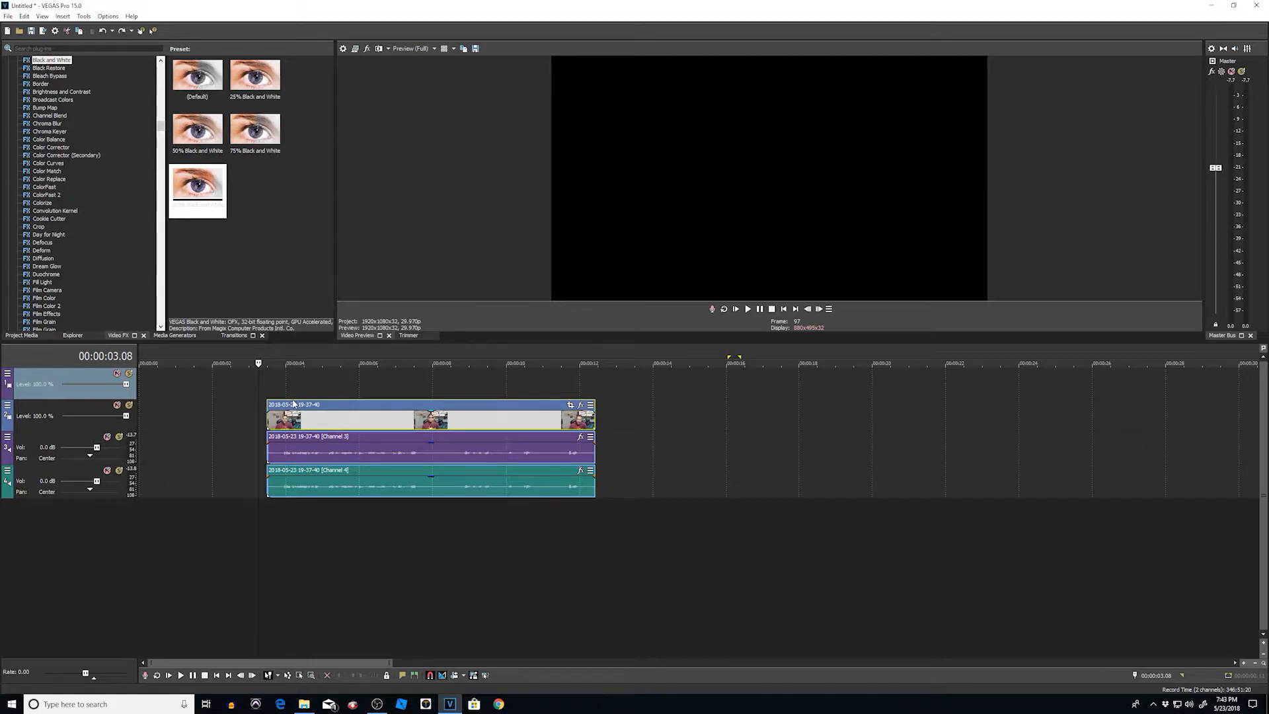
Step: Copy the video clip onto the empty top track, aligned directly above the original, and select the copy
click(326, 418)
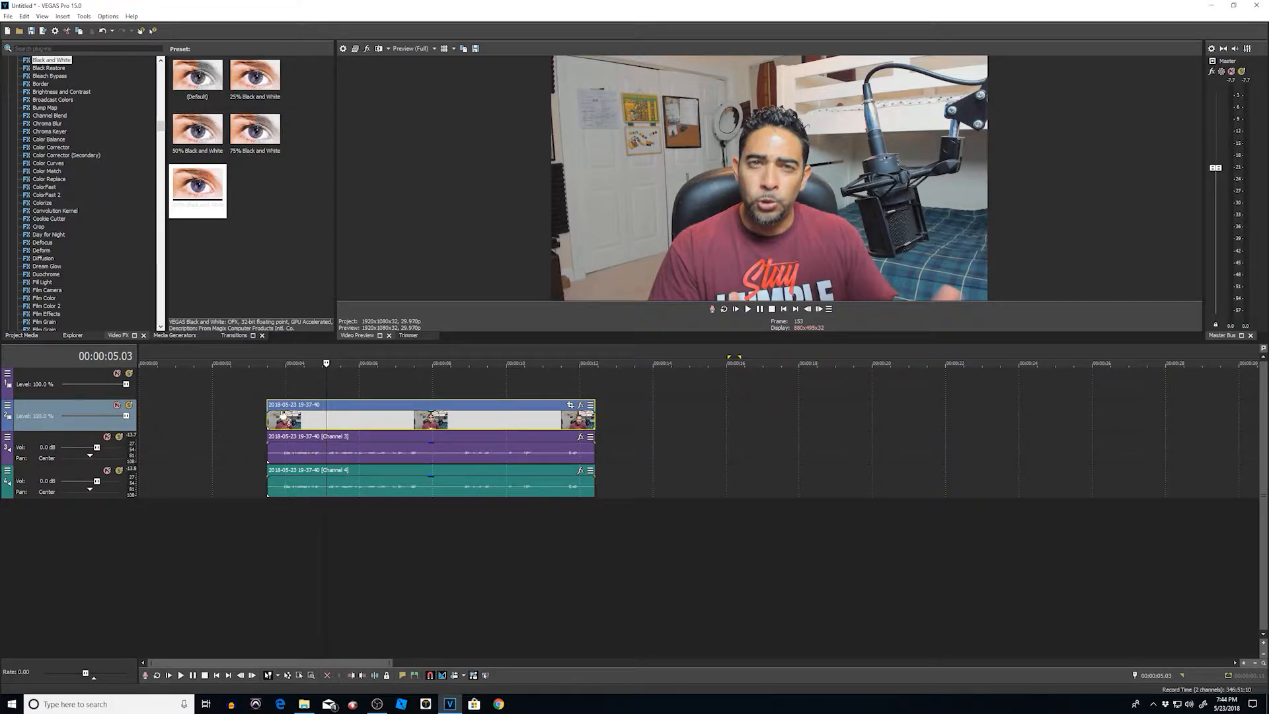
drag(280, 421, 273, 395)
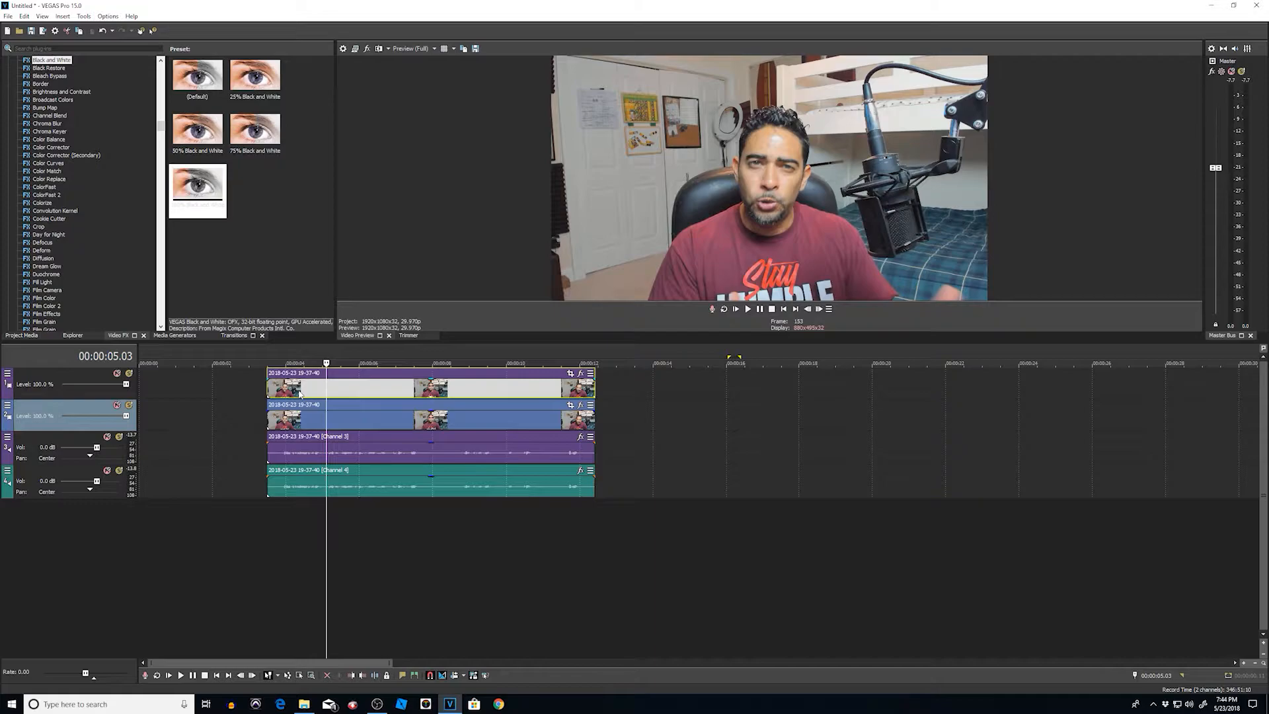
click(367, 389)
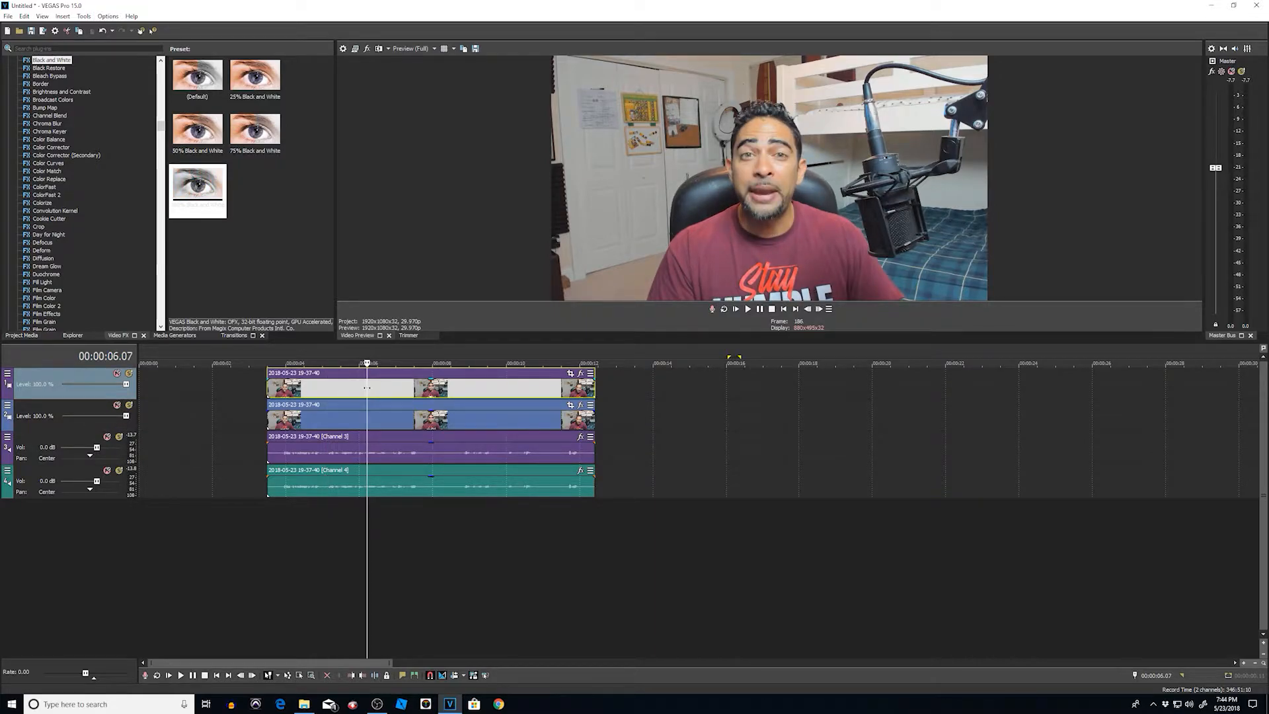
click(389, 425)
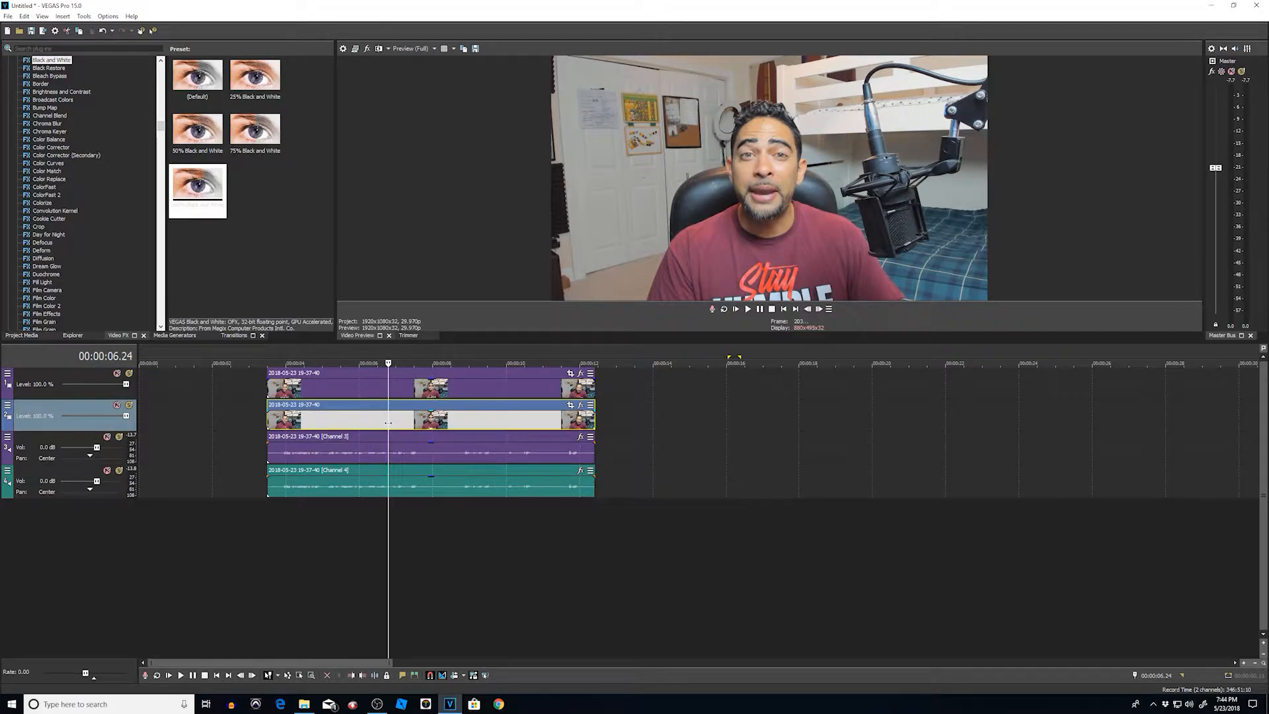
click(397, 391)
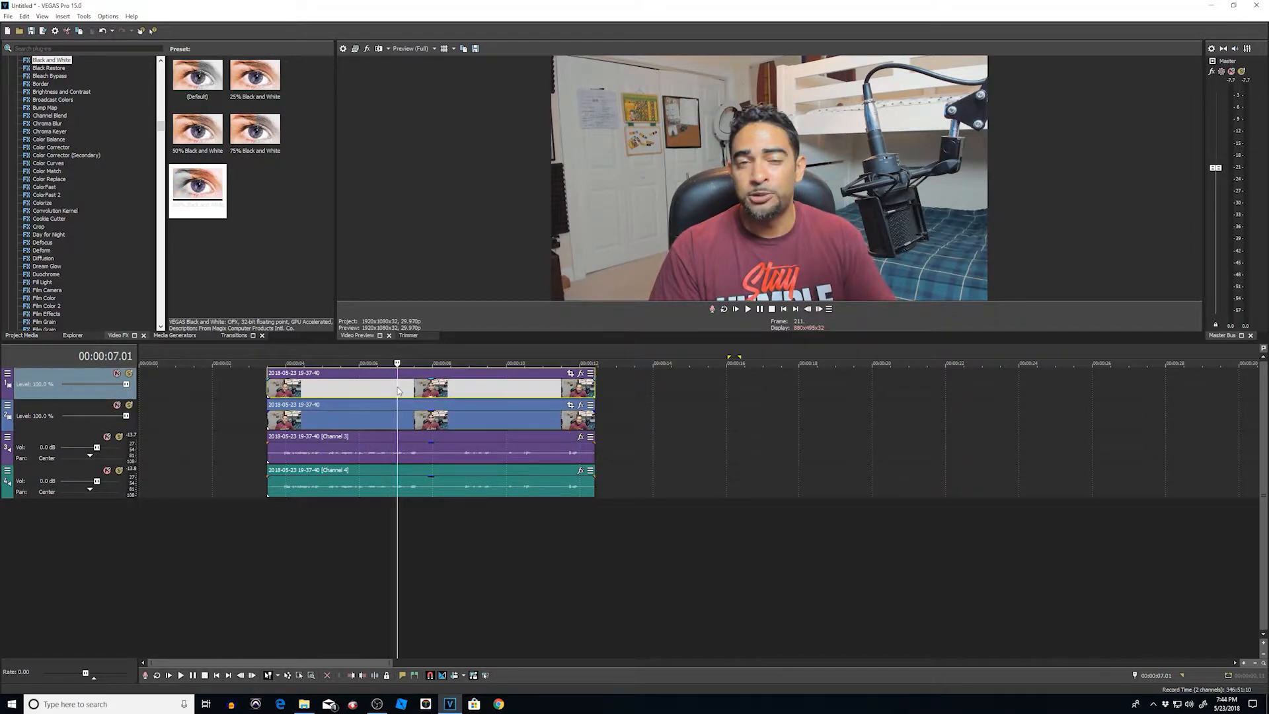
Step: Apply the 100% Black and White effect preset to the clip on the top track and close its settings
scroll(78, 122, up, 5)
scroll(102, 169, up, 15)
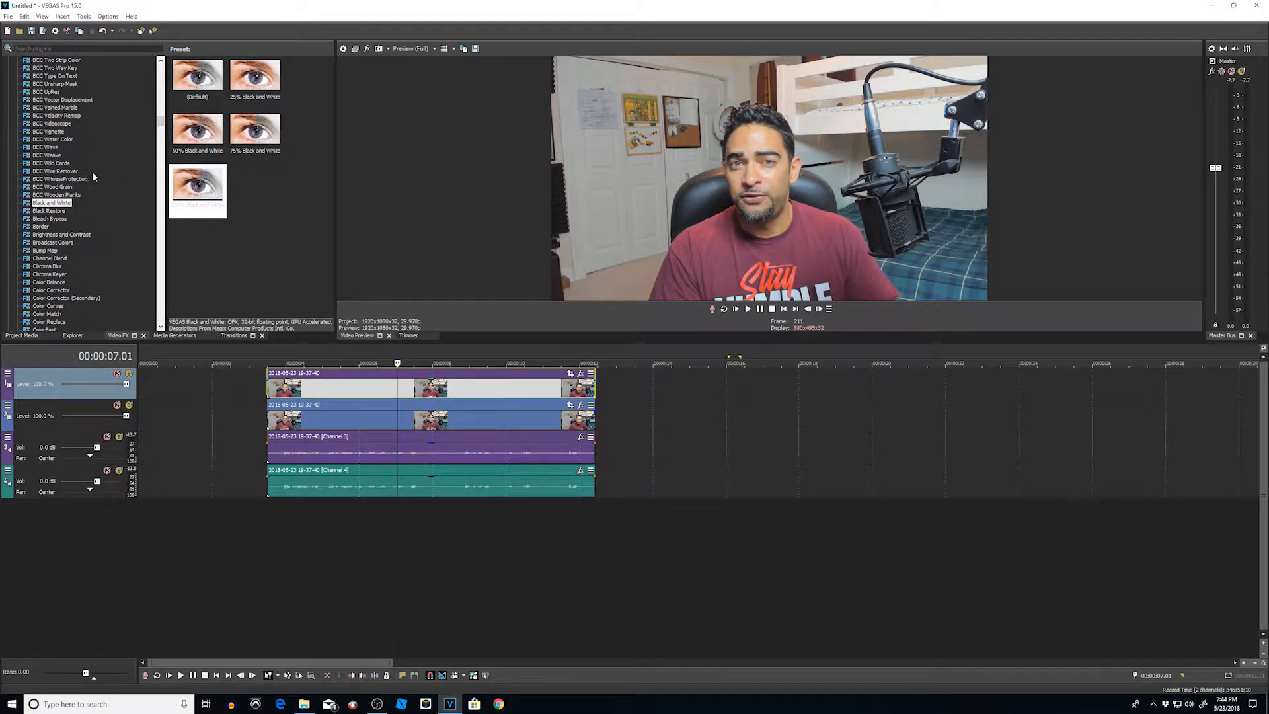
click(201, 198)
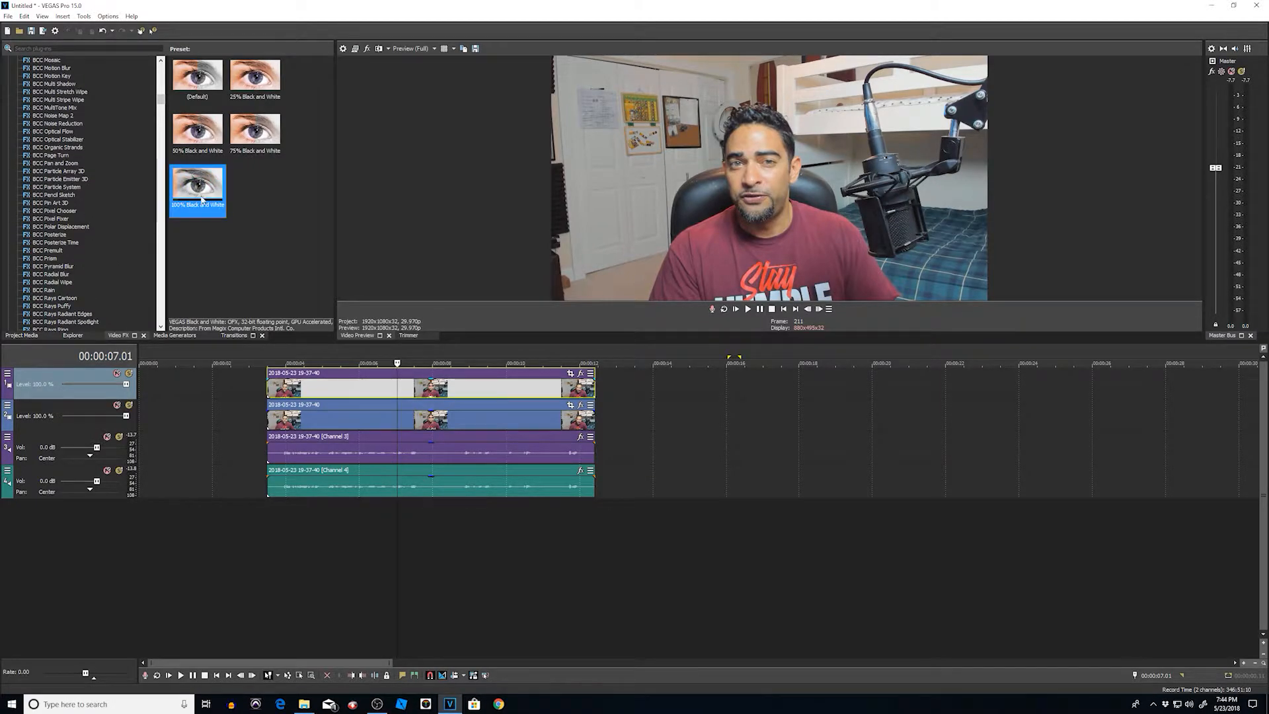
drag(354, 386, 358, 388)
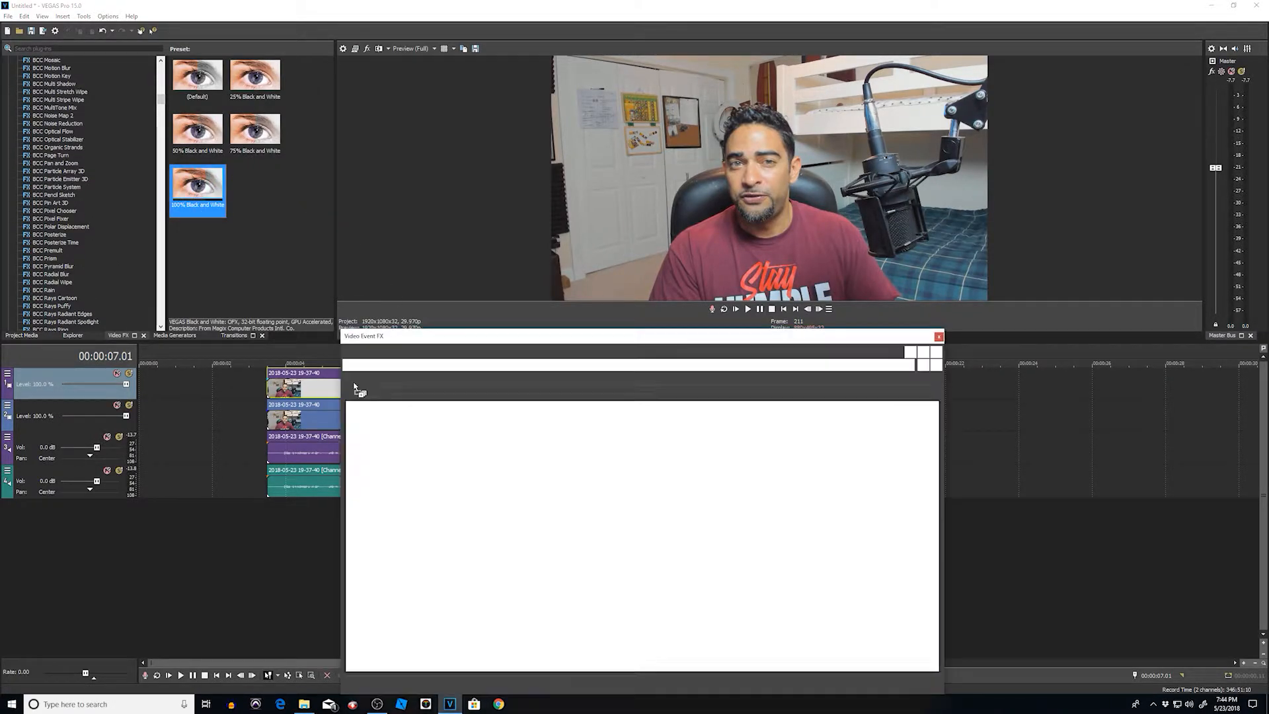
click(938, 336)
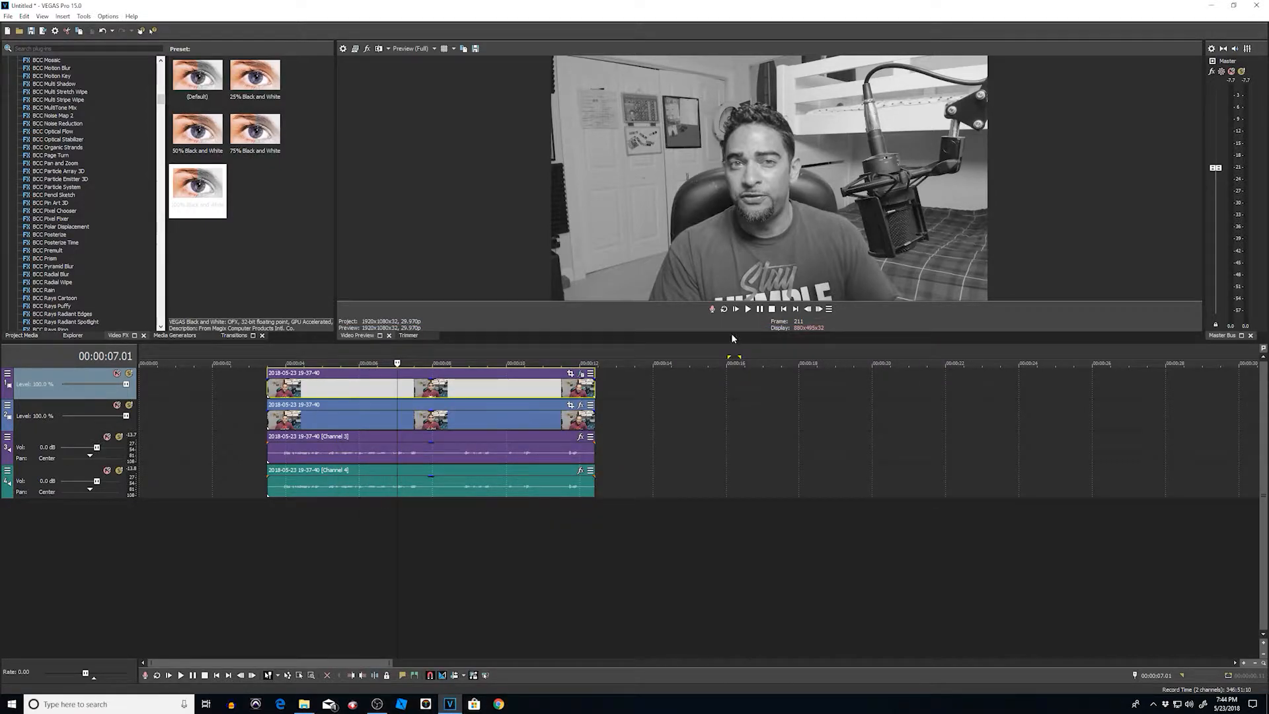
Step: Split the black-and-white clip at 00:00:04.16 and delete the part before the split
drag(398, 363, 305, 363)
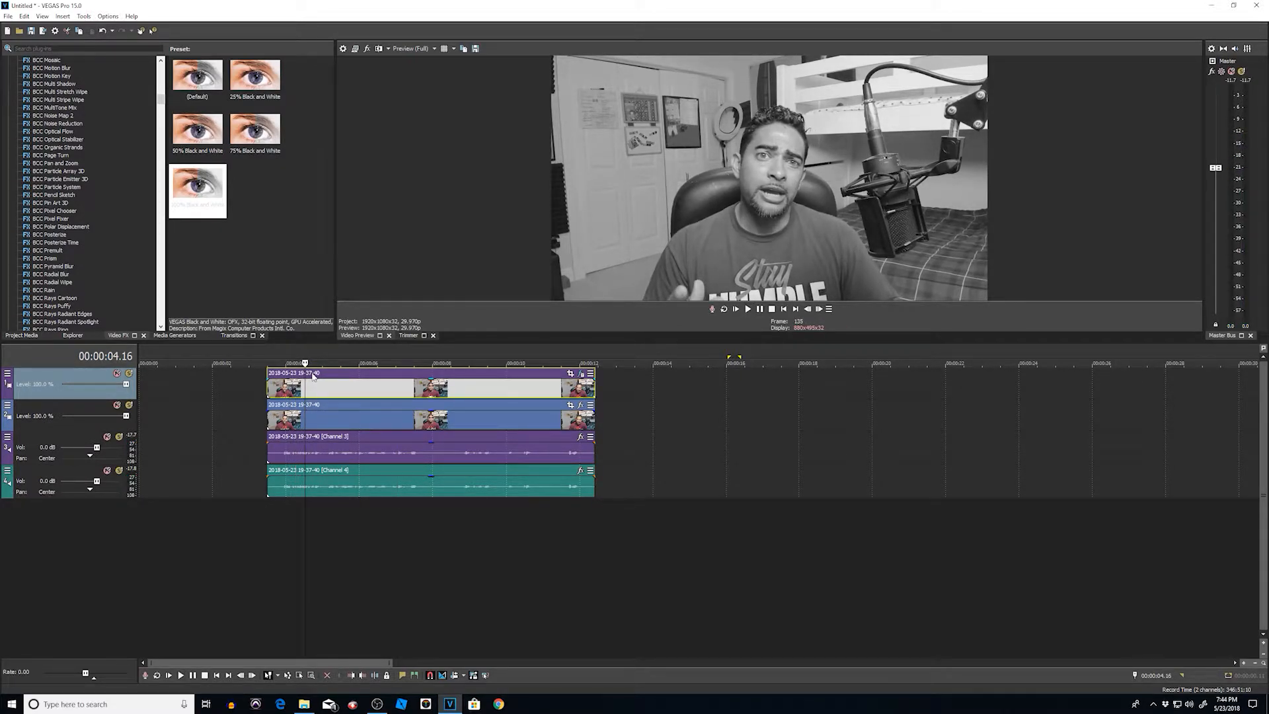
key(s)
click(291, 389)
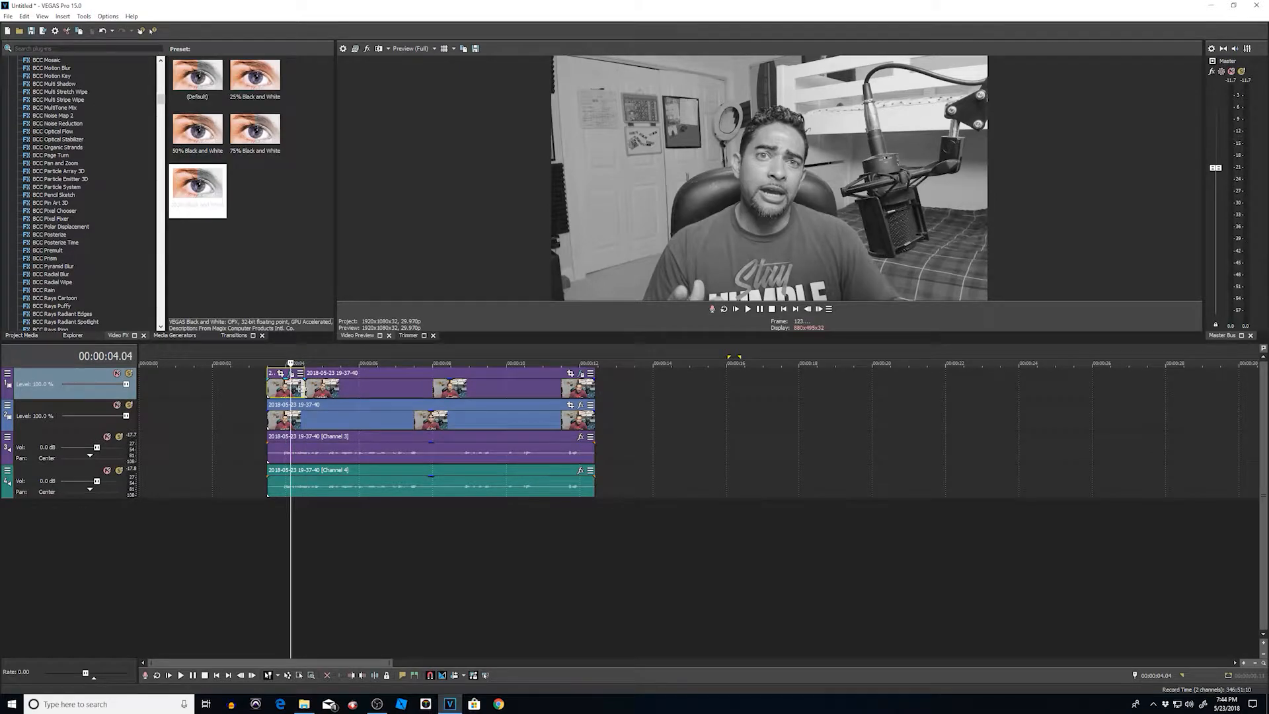
key(Delete)
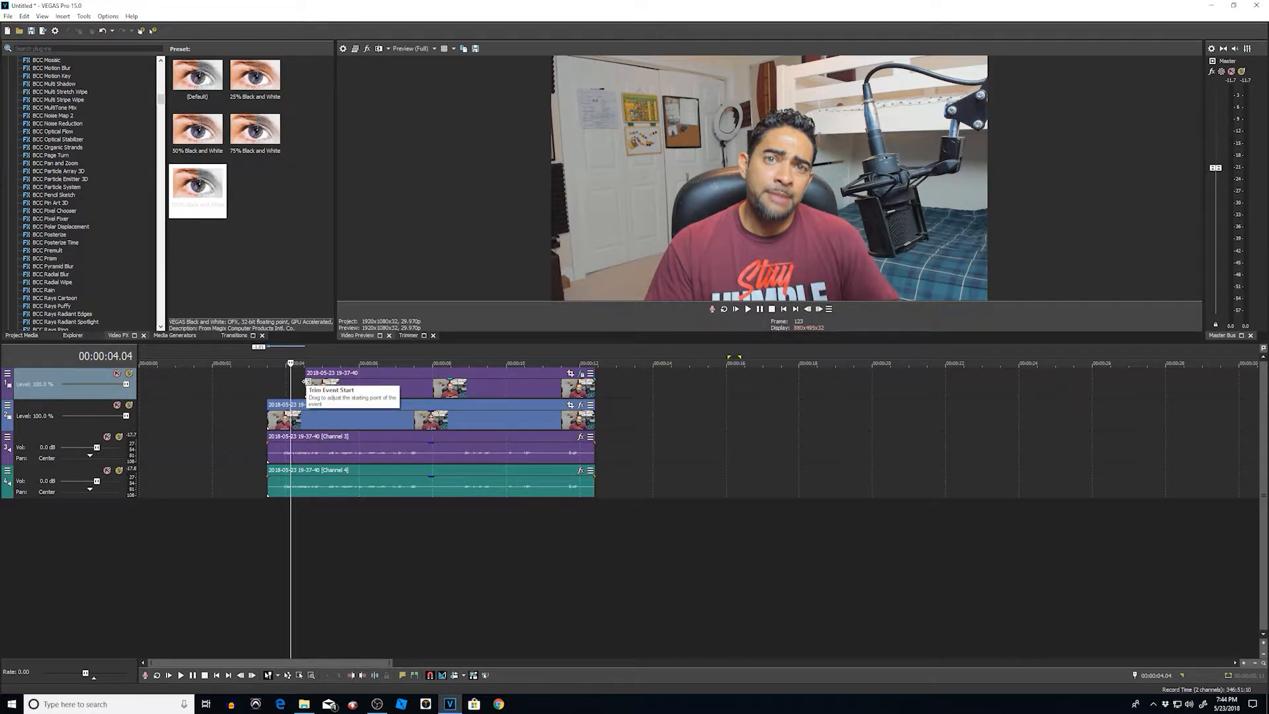
Step: Add the default VEGAS Linear Wipe transition to the start of the top clip and close its settings
click(233, 335)
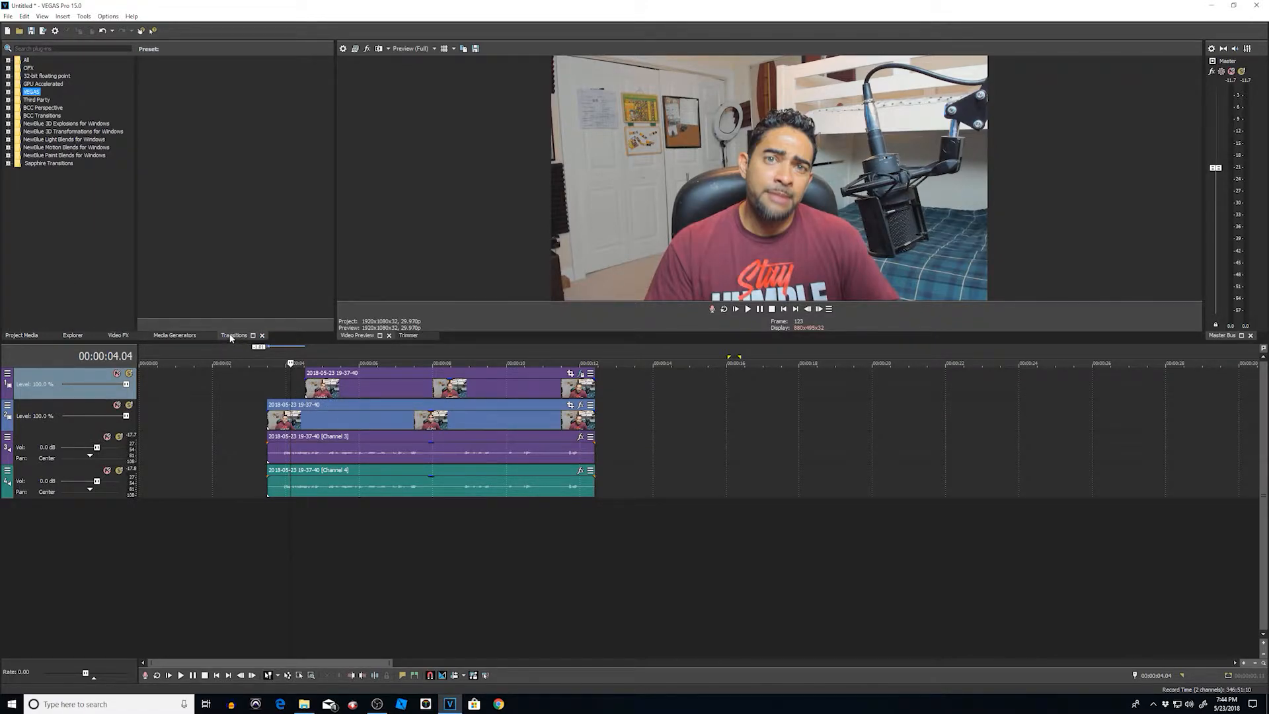
click(8, 91)
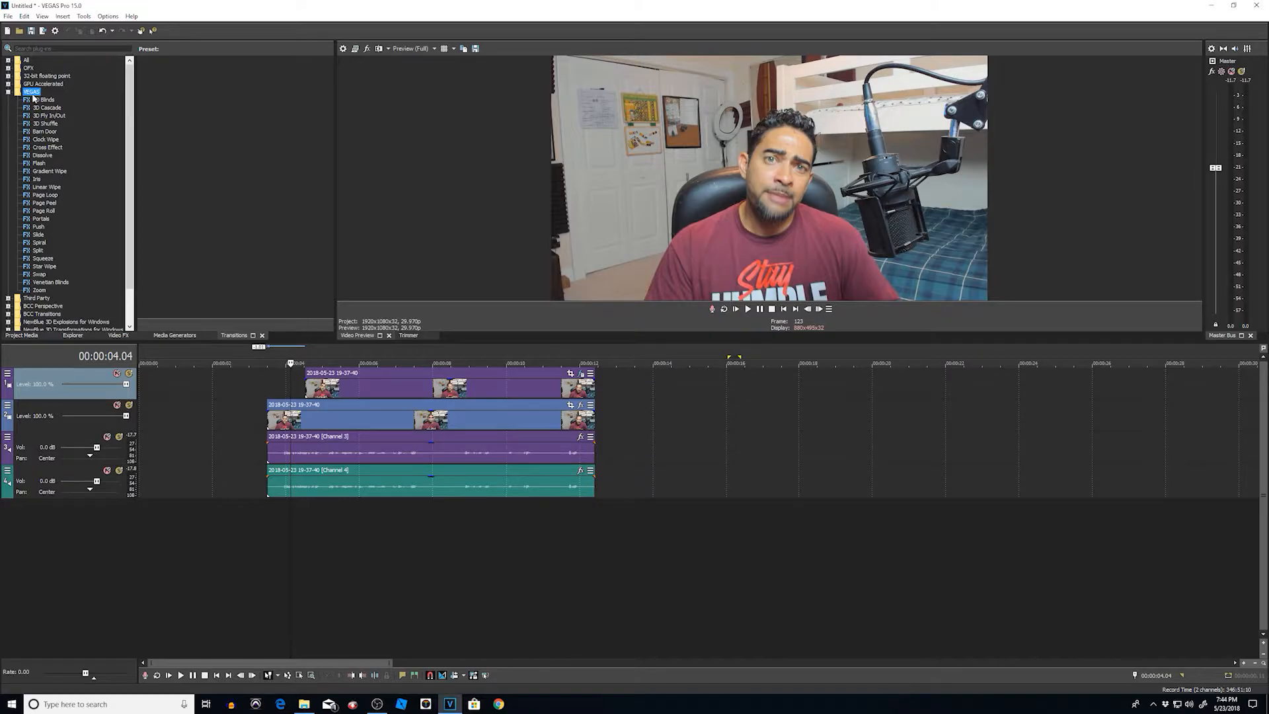
click(45, 187)
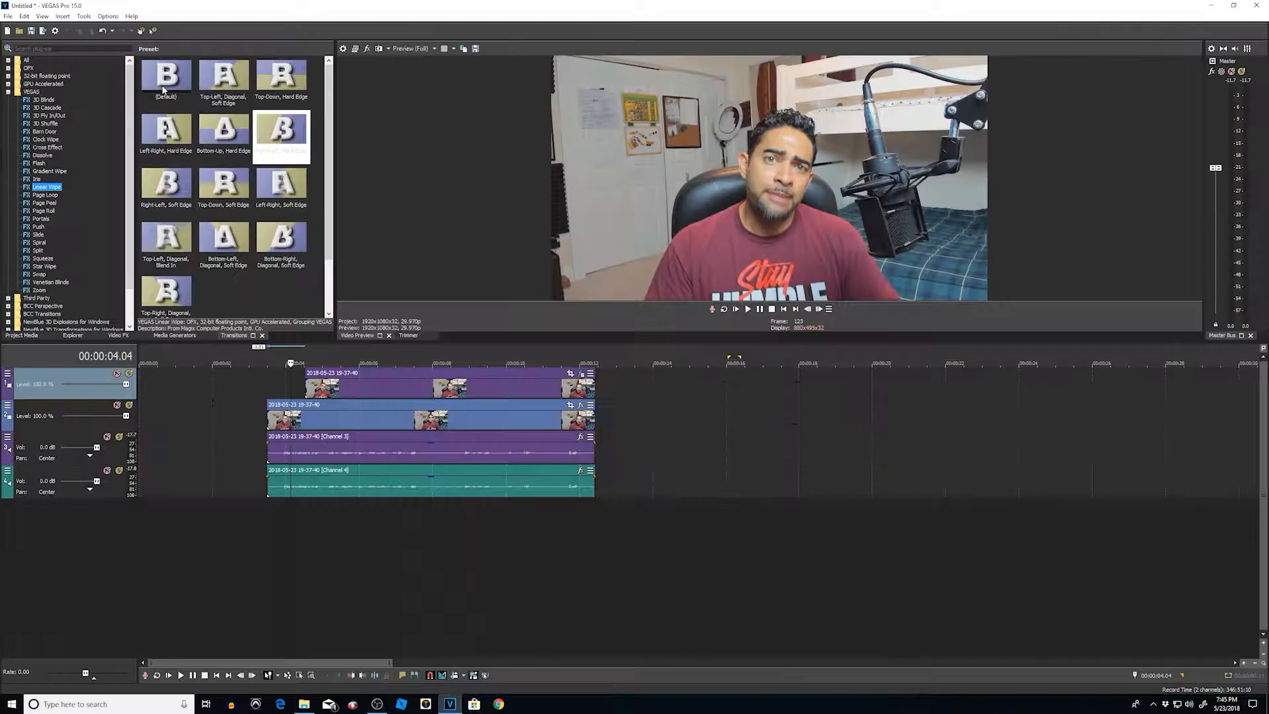
drag(163, 90, 183, 95)
drag(280, 320, 306, 396)
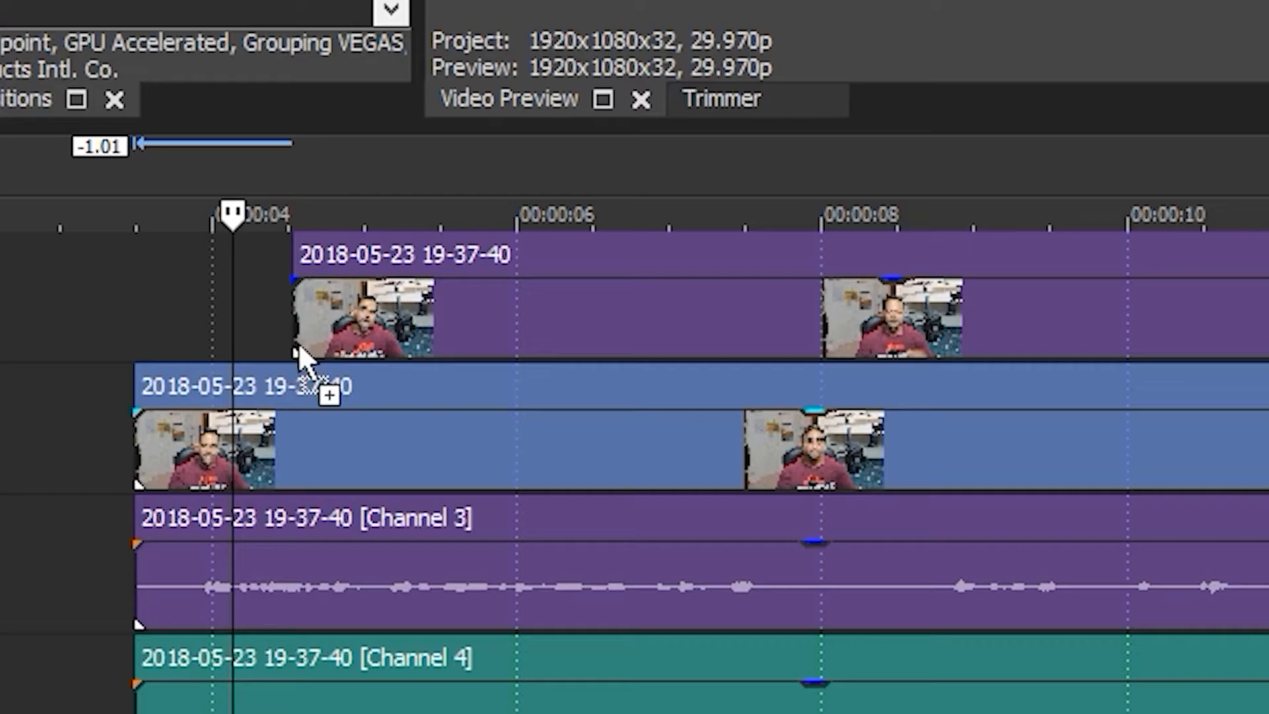
drag(298, 344, 299, 345)
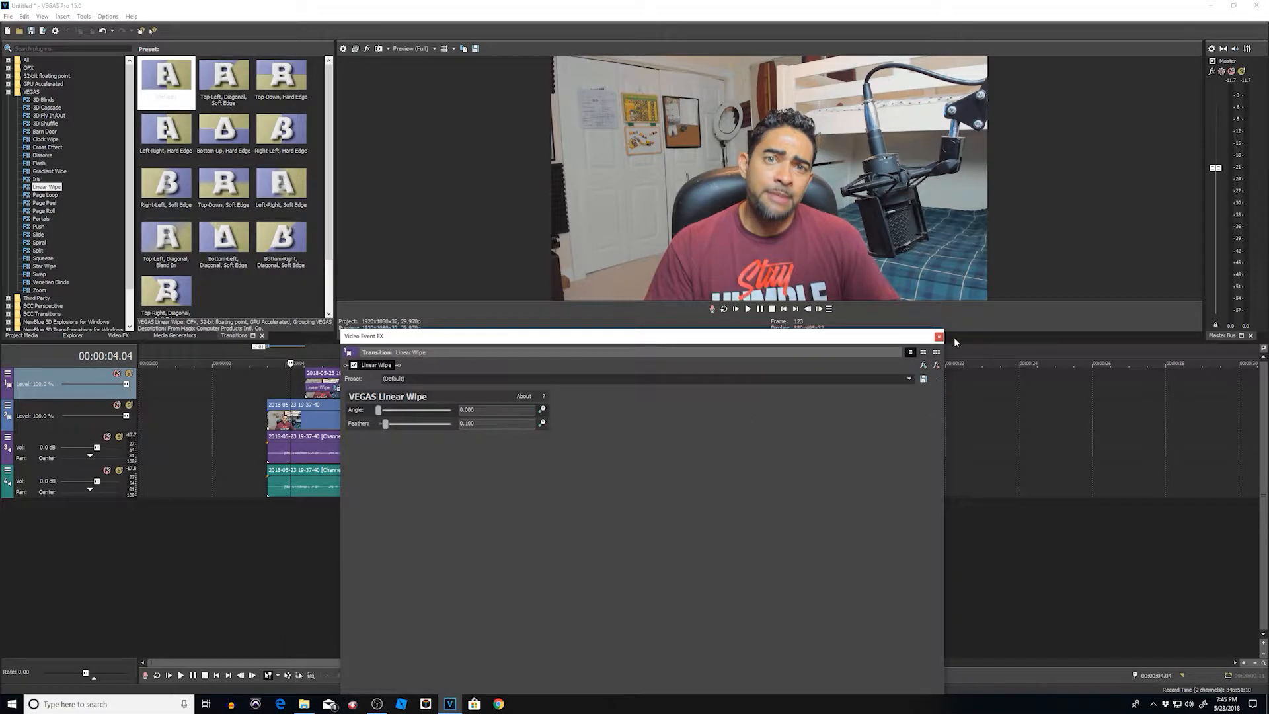
click(938, 337)
Step: Play the timeline from just before the top clip to check the opening wipe
click(279, 384)
click(289, 377)
click(263, 376)
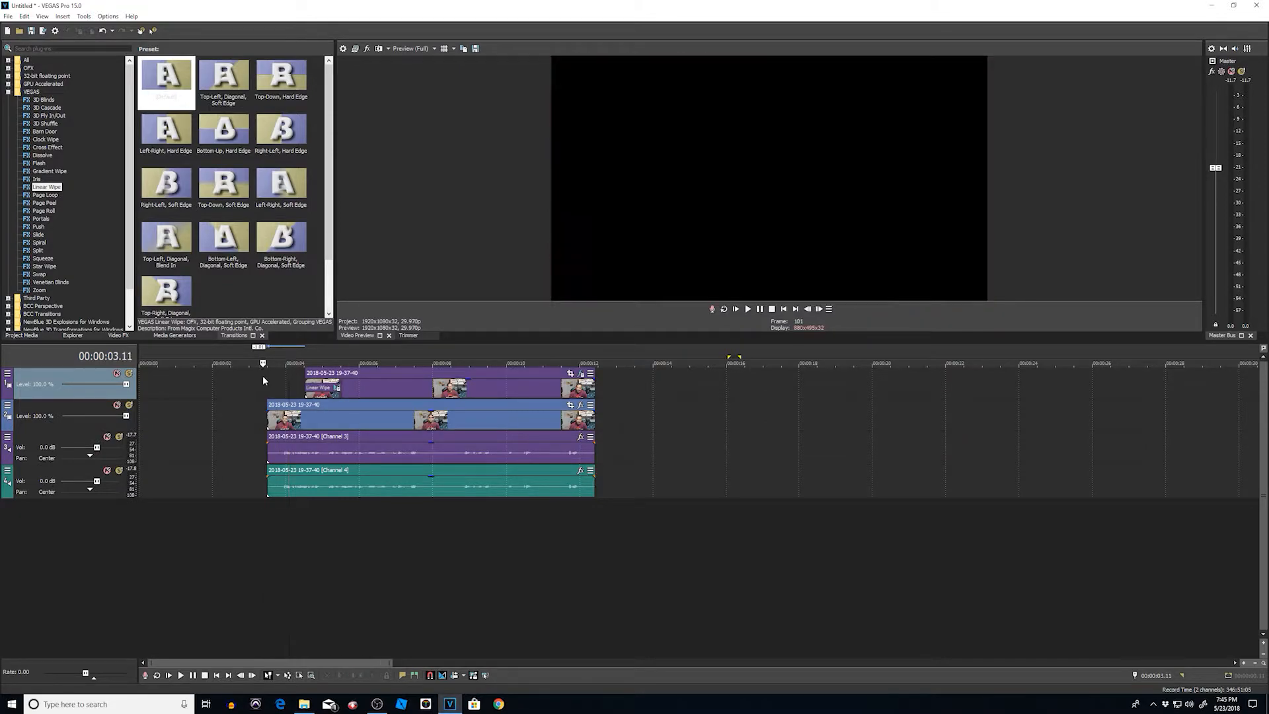
key(space)
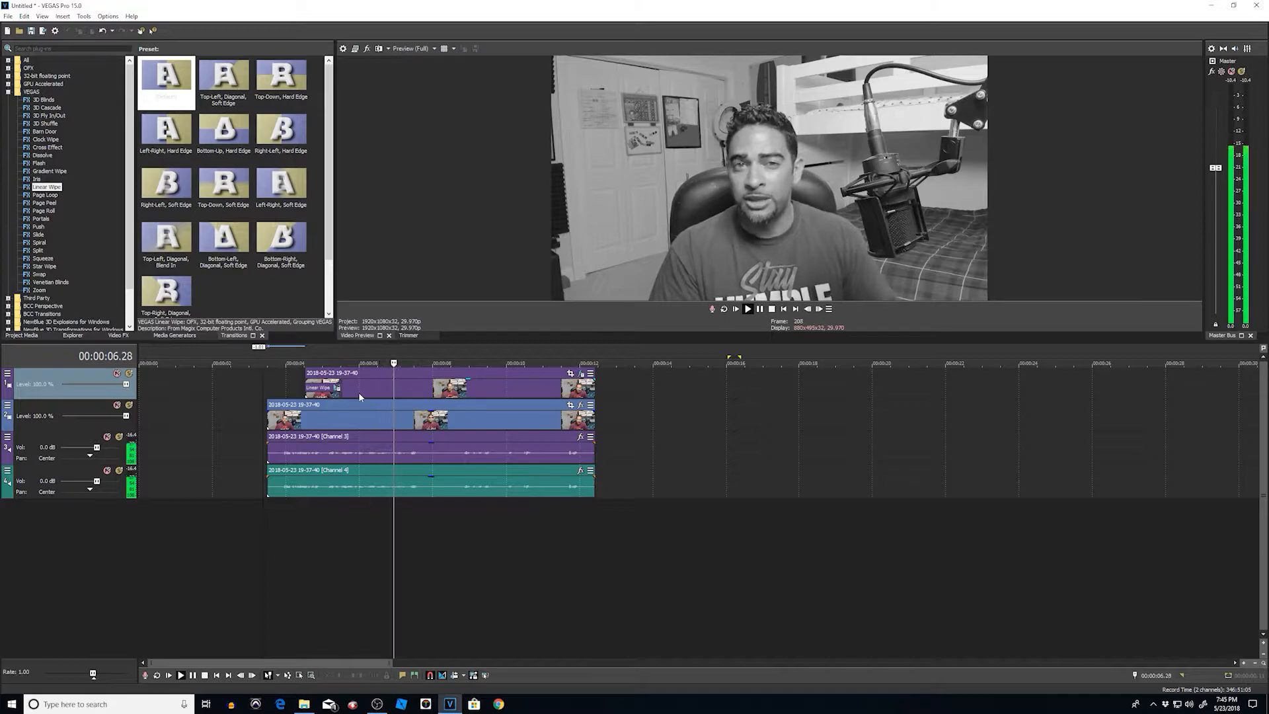
key(space)
Step: Split the top clip at 00:00:08.00, delete the part after it, and extend the clip's new end by 21 frames
click(408, 387)
key(Right)
key(Right)
key(Right)
click(433, 390)
key(s)
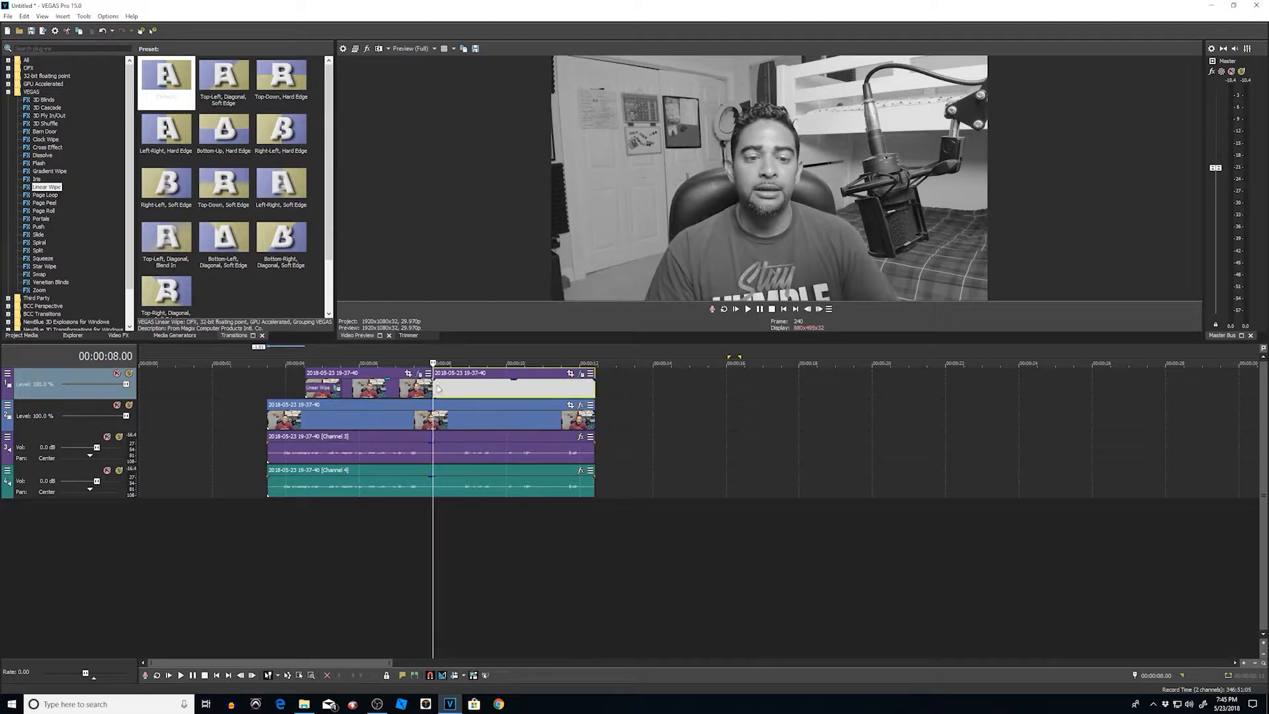
key(Delete)
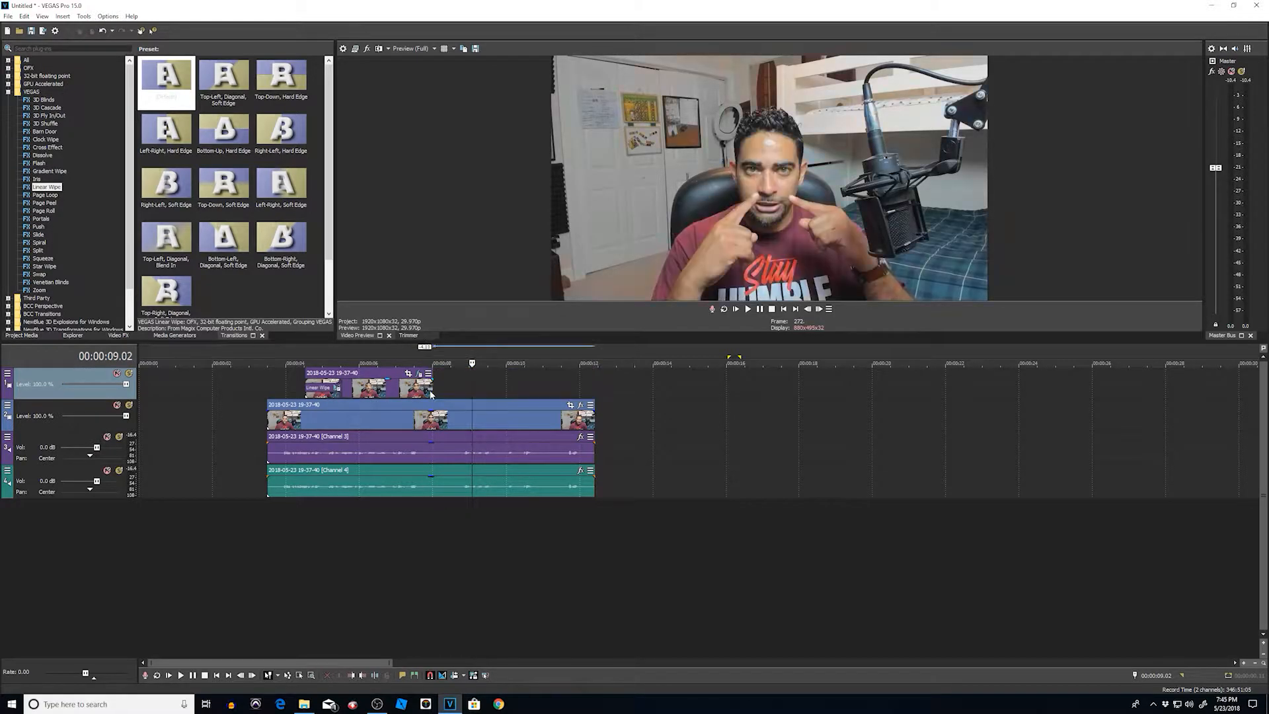
drag(428, 393, 456, 385)
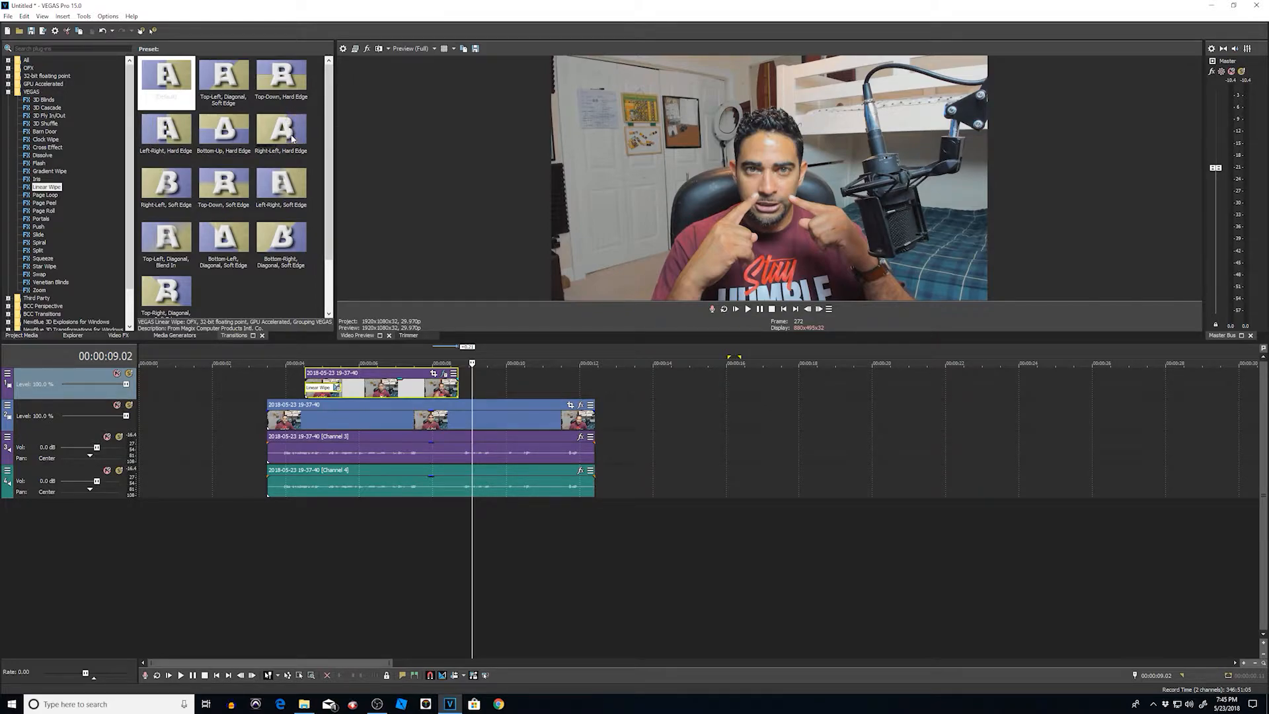
Step: Add the Right-Left, Hard Edge Linear Wipe to the end of the top clip and play back both wipes
drag(289, 137, 457, 396)
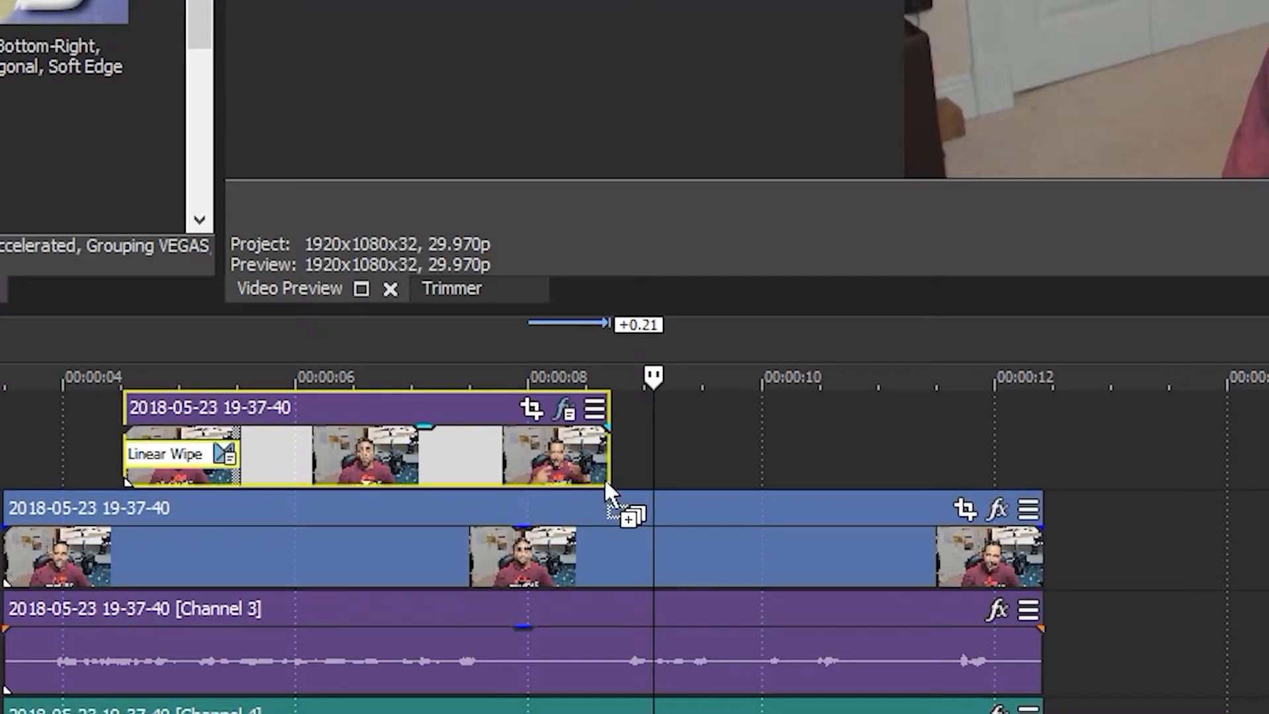
drag(604, 478, 605, 479)
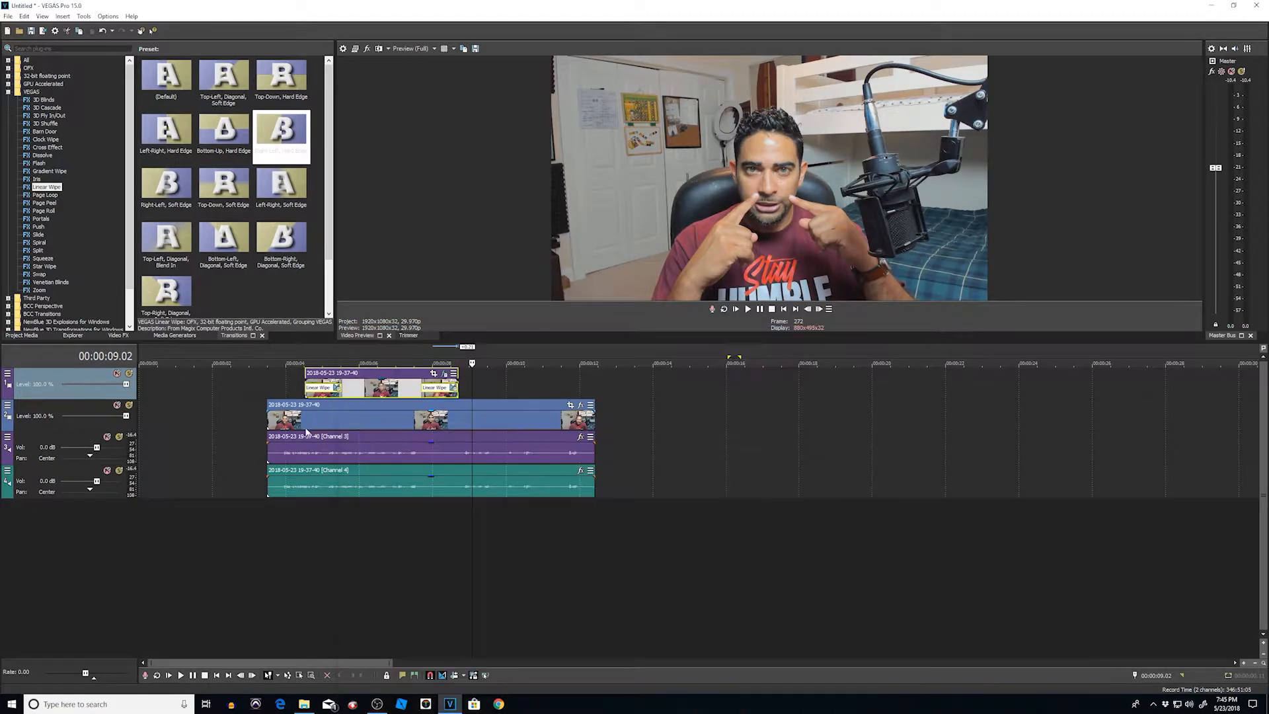
click(286, 375)
key(space)
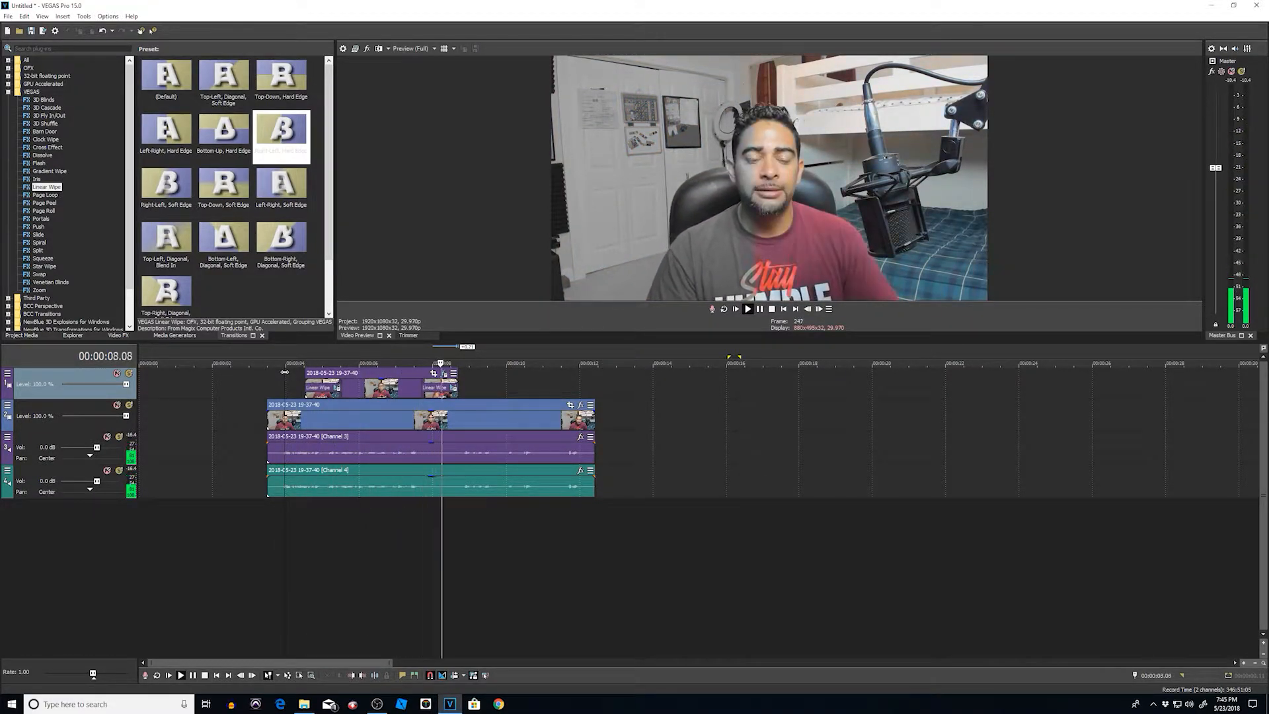
key(space)
Step: Lengthen the top clip's opening Linear Wipe until about 00:00:07.04 and play back the slower wipe
scroll(367, 392, up, 2)
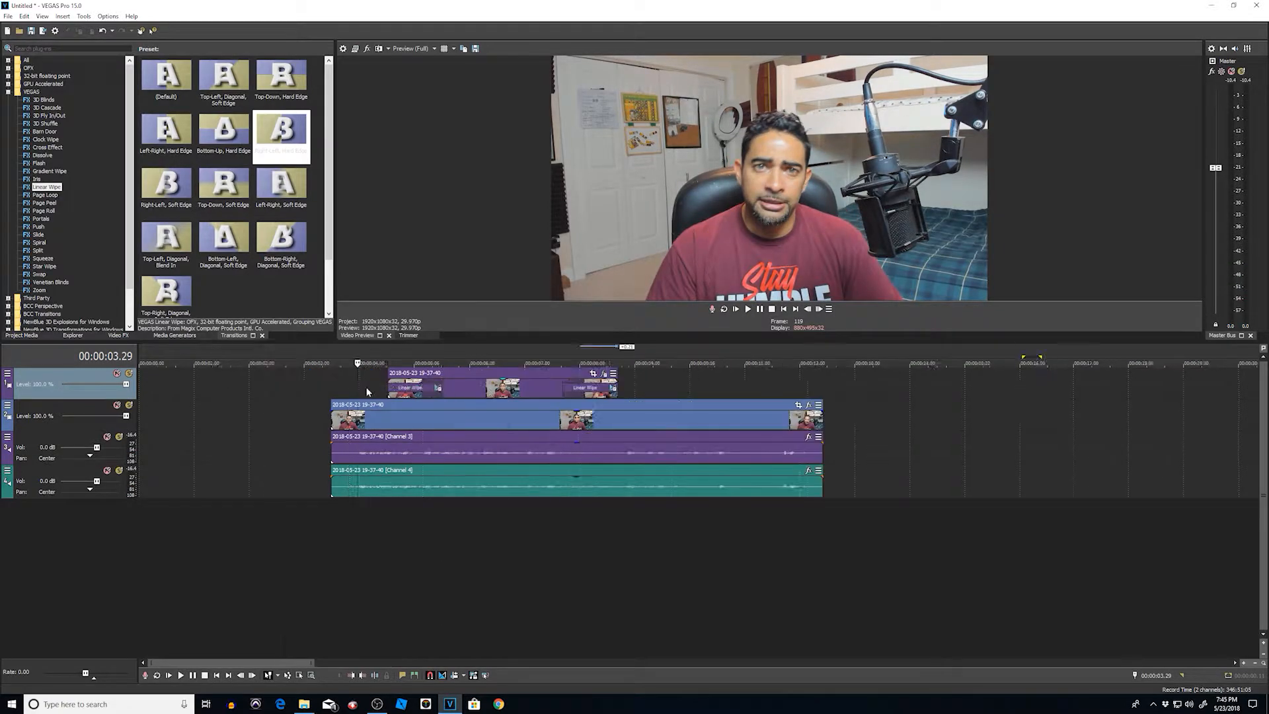
scroll(366, 392, up, 3)
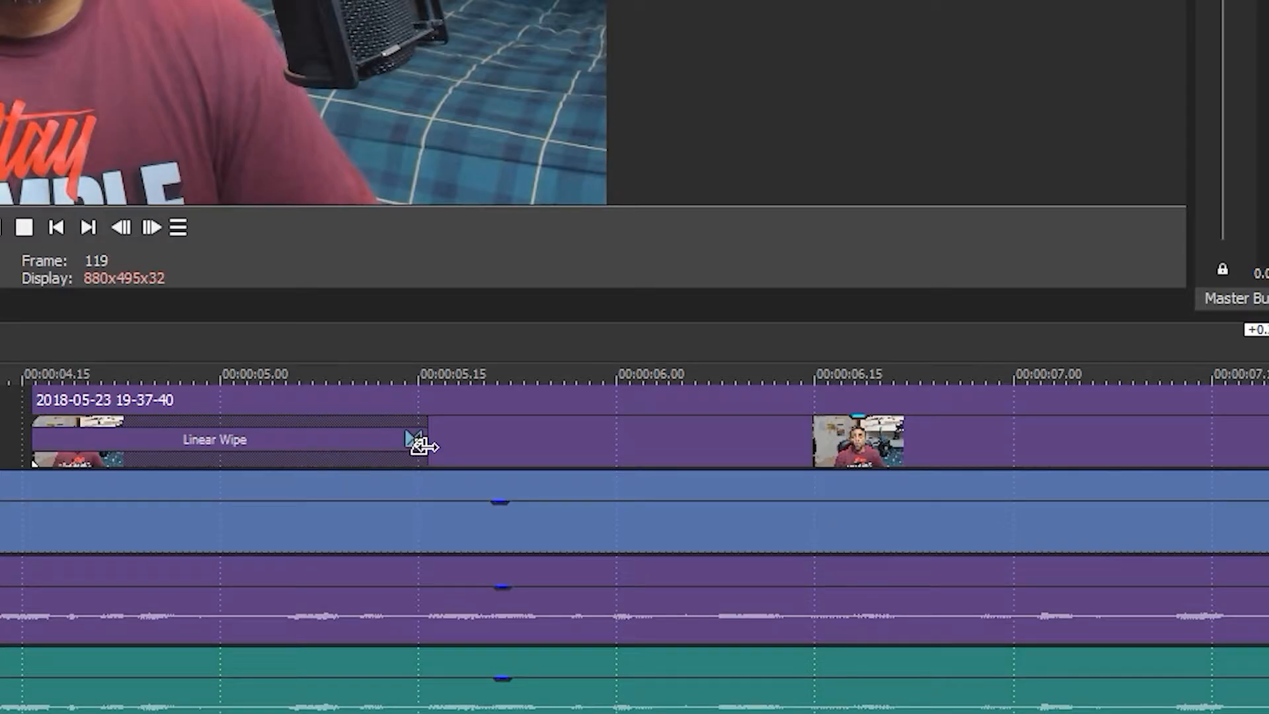
drag(423, 446, 1065, 442)
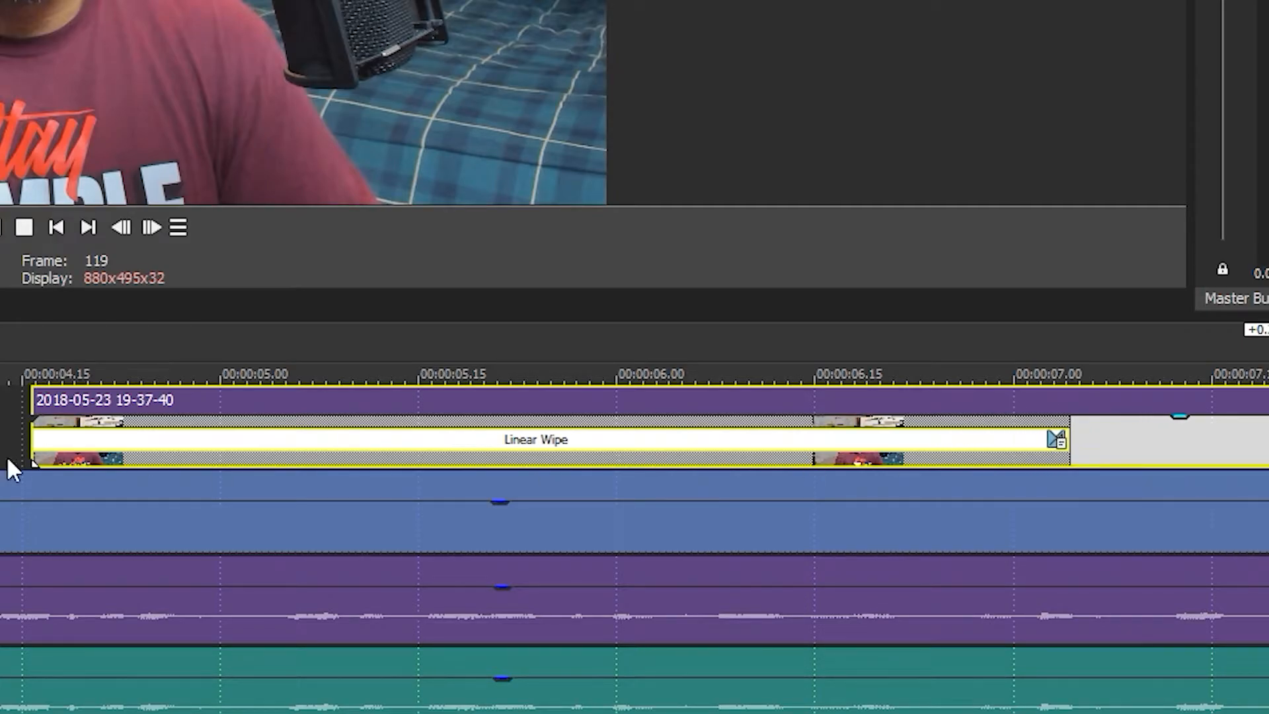
scroll(19, 470, down, 5)
key(space)
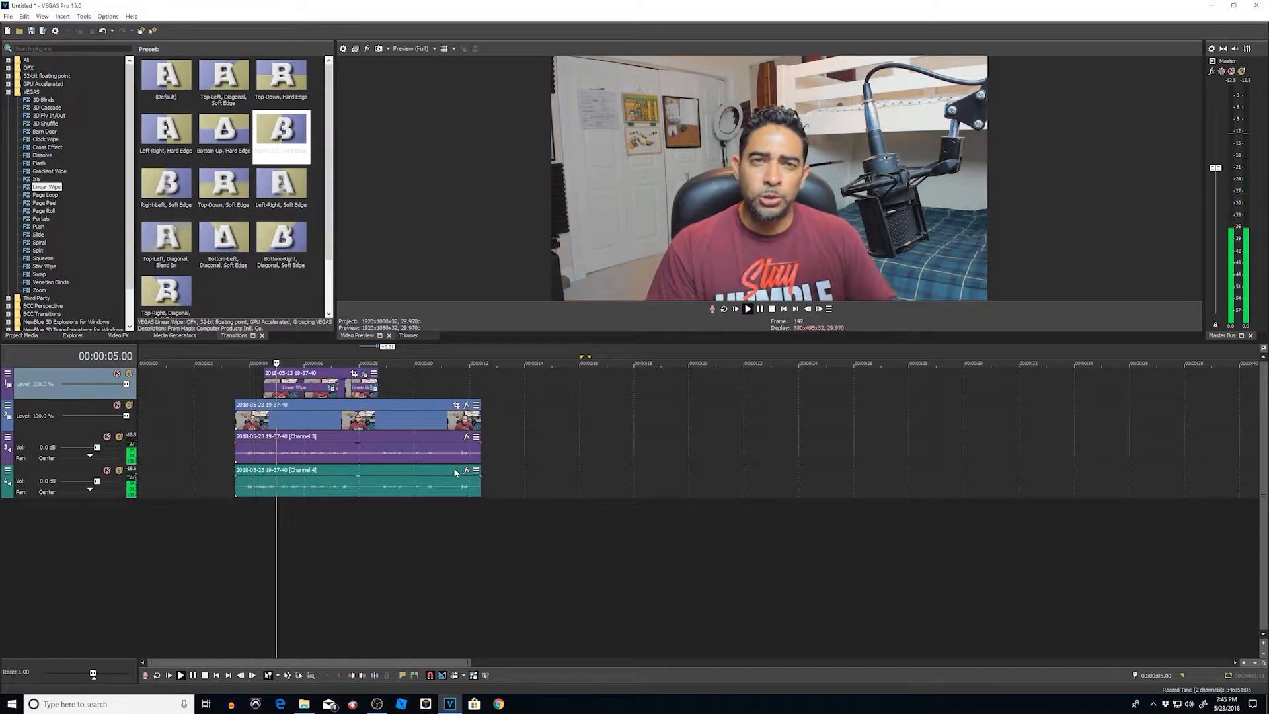
key(space)
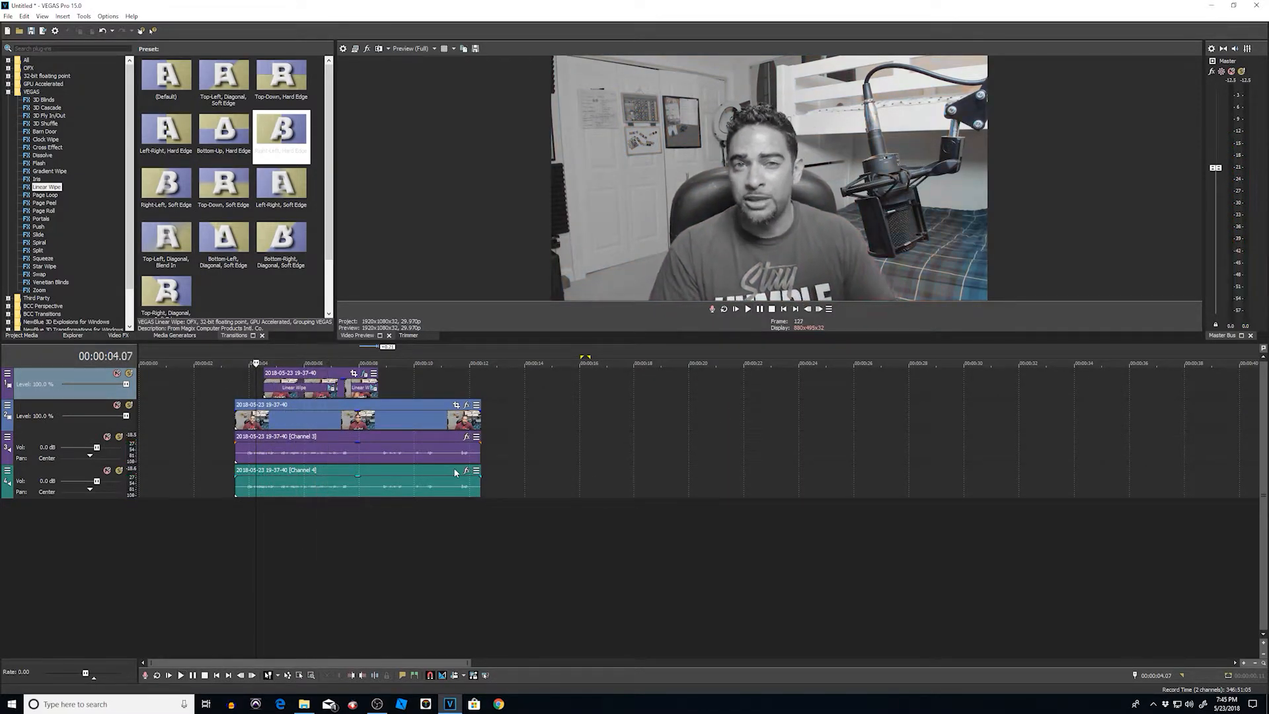
Step: Extend the end of the black-and-white clip on the top track to about 00:00:10.15
drag(377, 389, 427, 389)
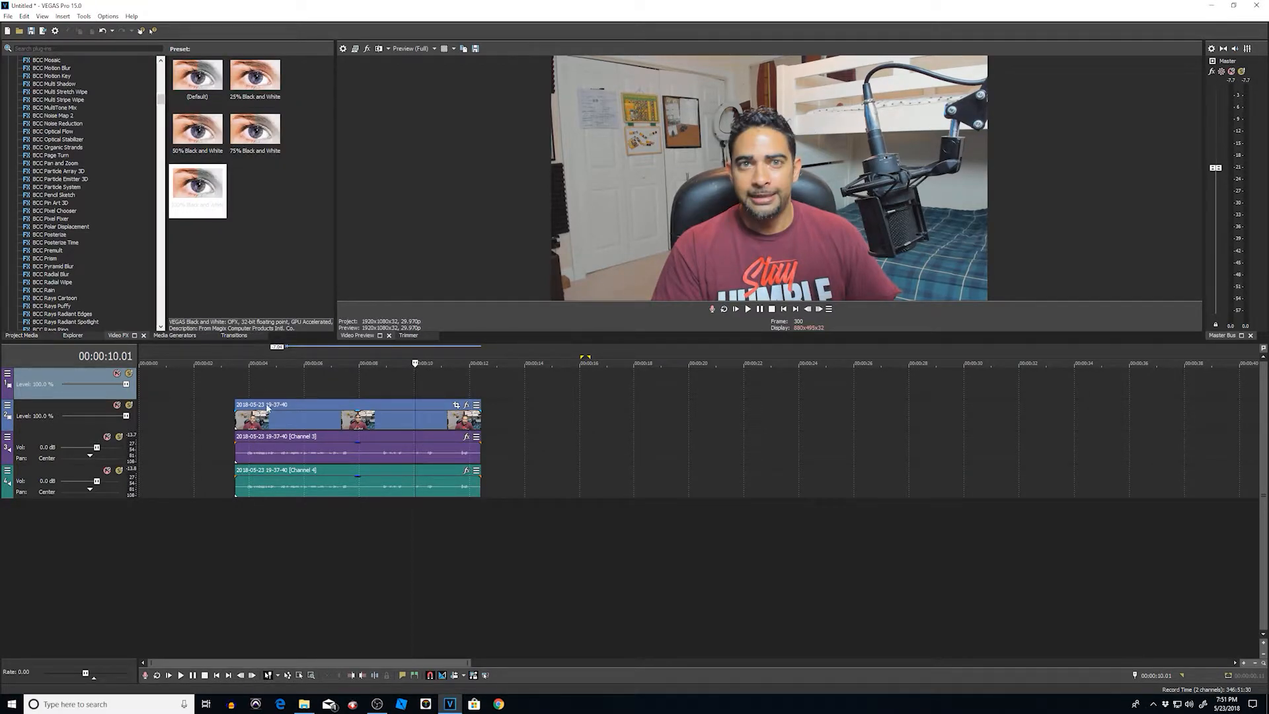
Step: Duplicate the video clip onto the empty track above and apply the 100% Black and White preset to the copy
drag(269, 408, 268, 398)
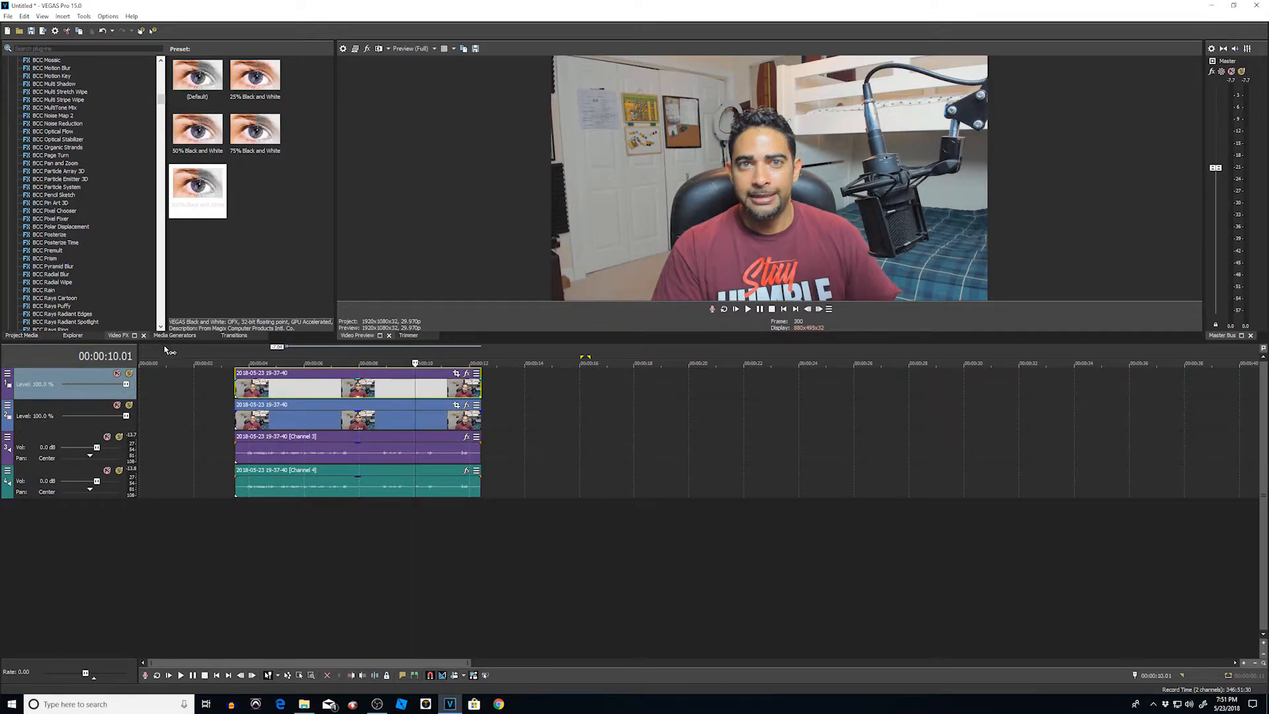
click(194, 190)
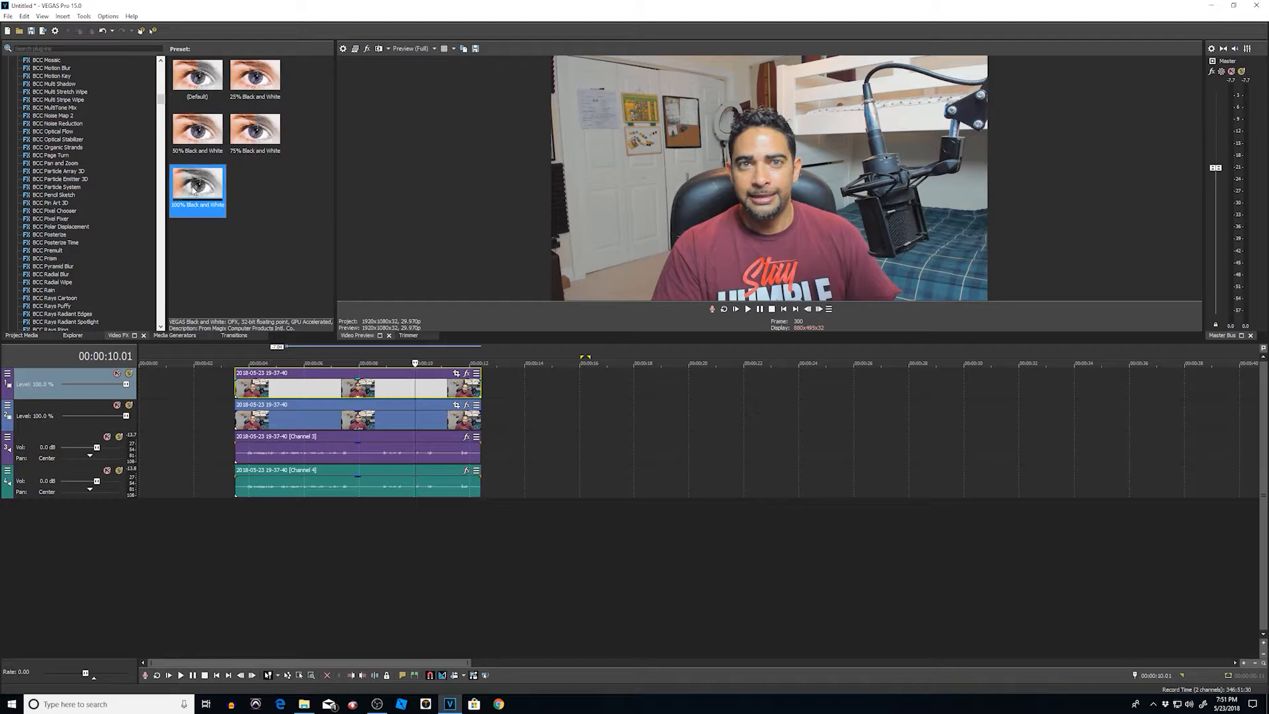
drag(353, 386, 355, 388)
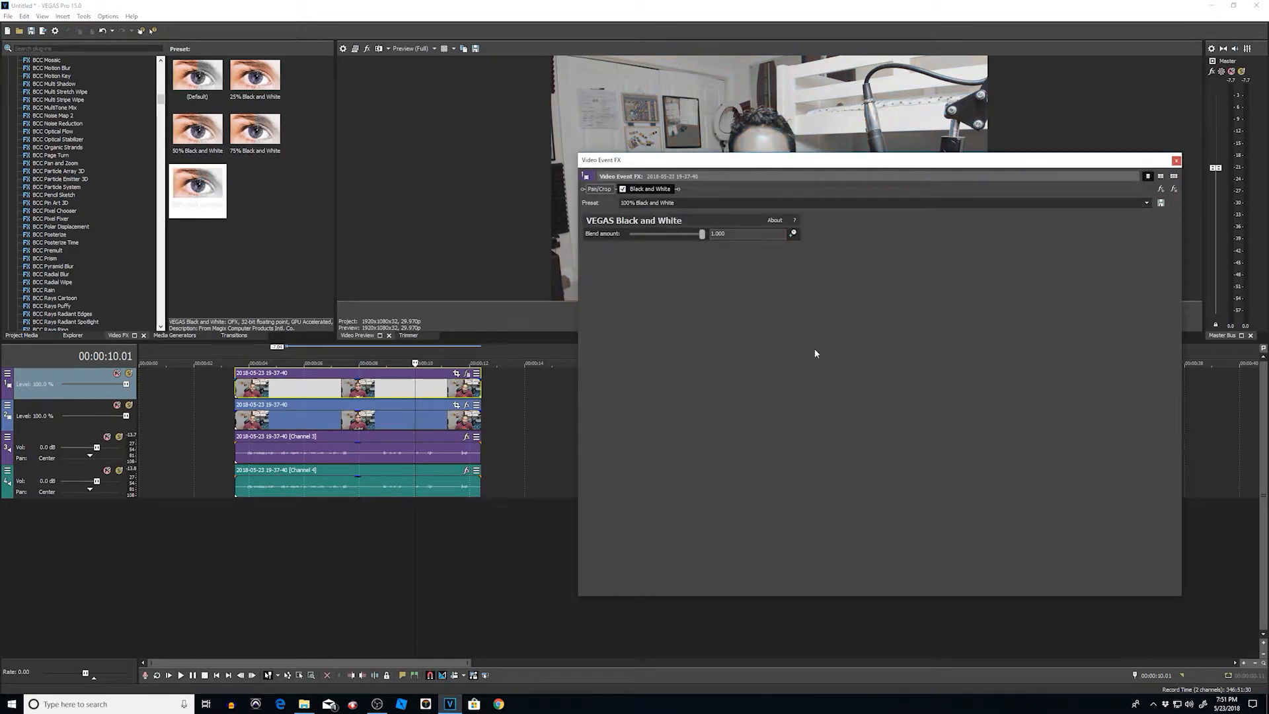
click(1175, 161)
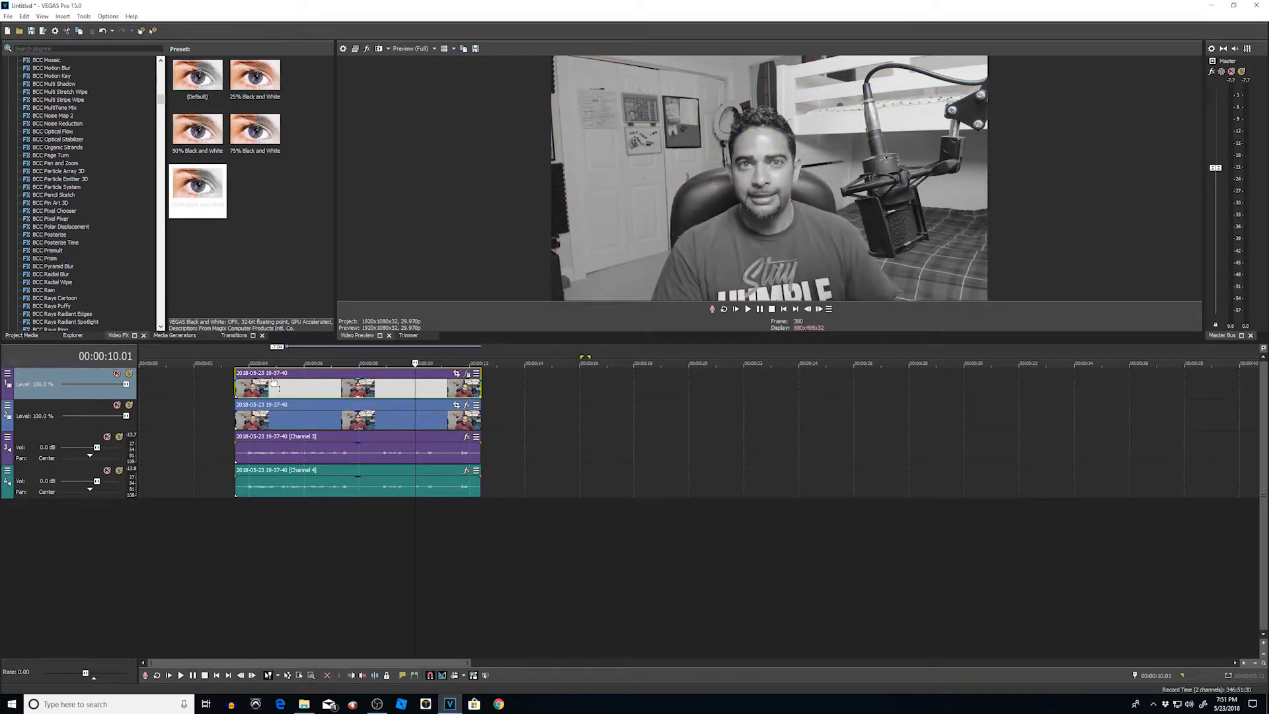
Step: Mute and unmute the top track to compare both layers, and play back the black-and-white clip from near its start
click(285, 421)
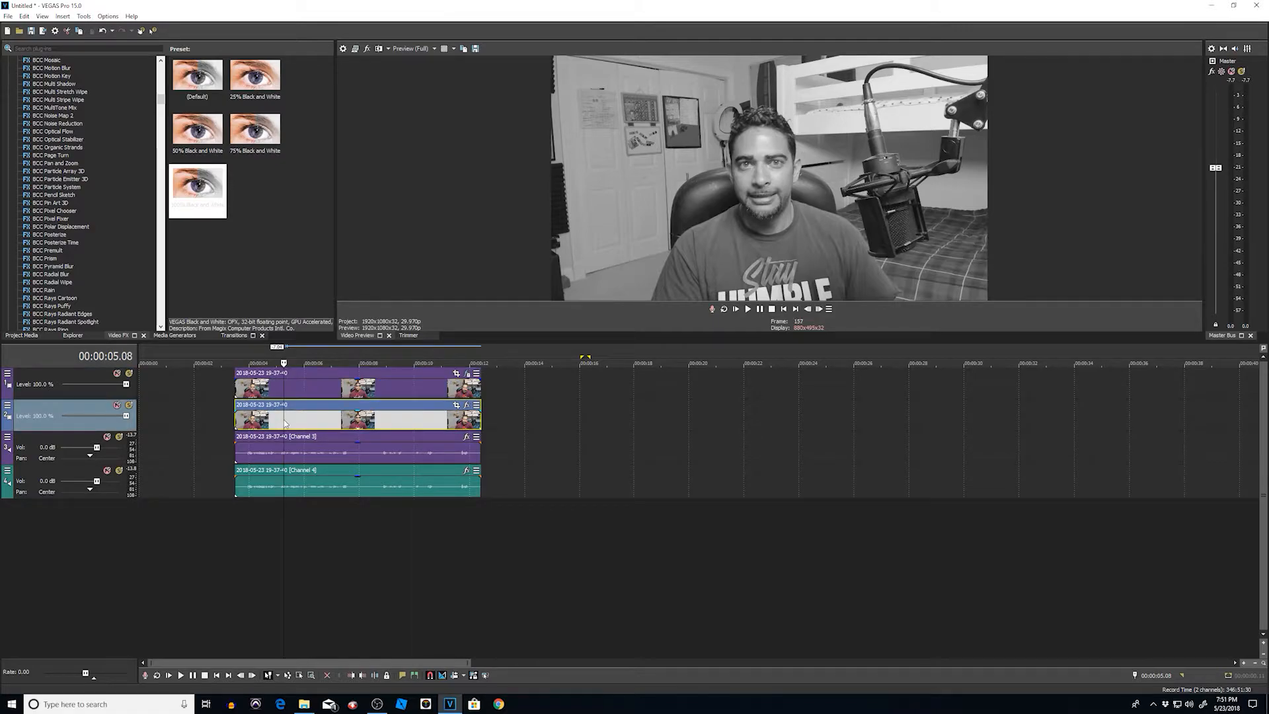
click(116, 373)
click(116, 372)
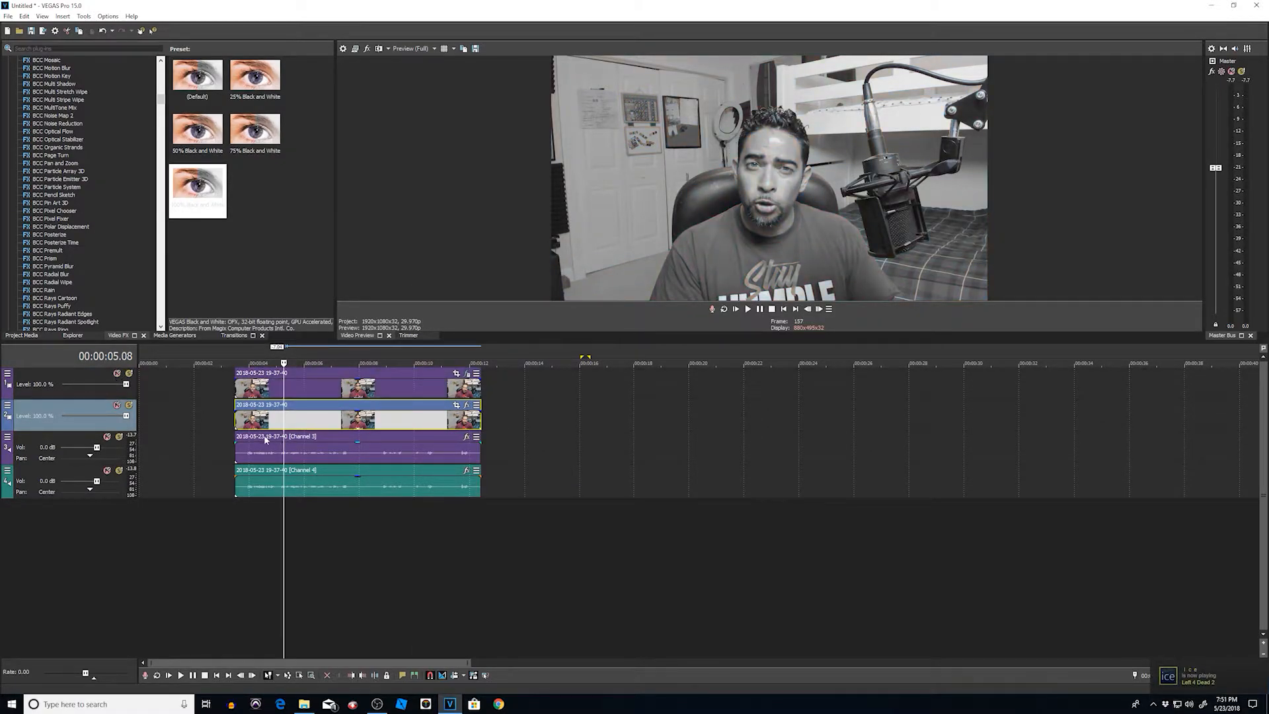
click(250, 391)
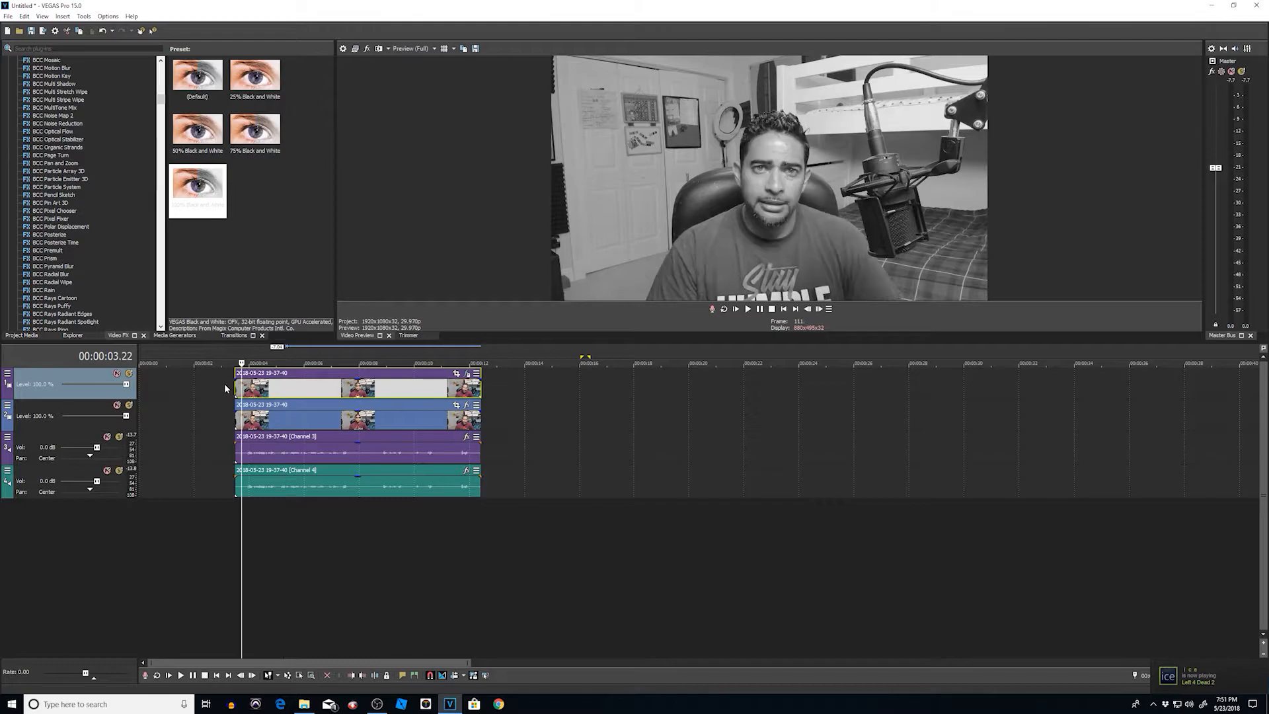
key(space)
key(space)
key(space)
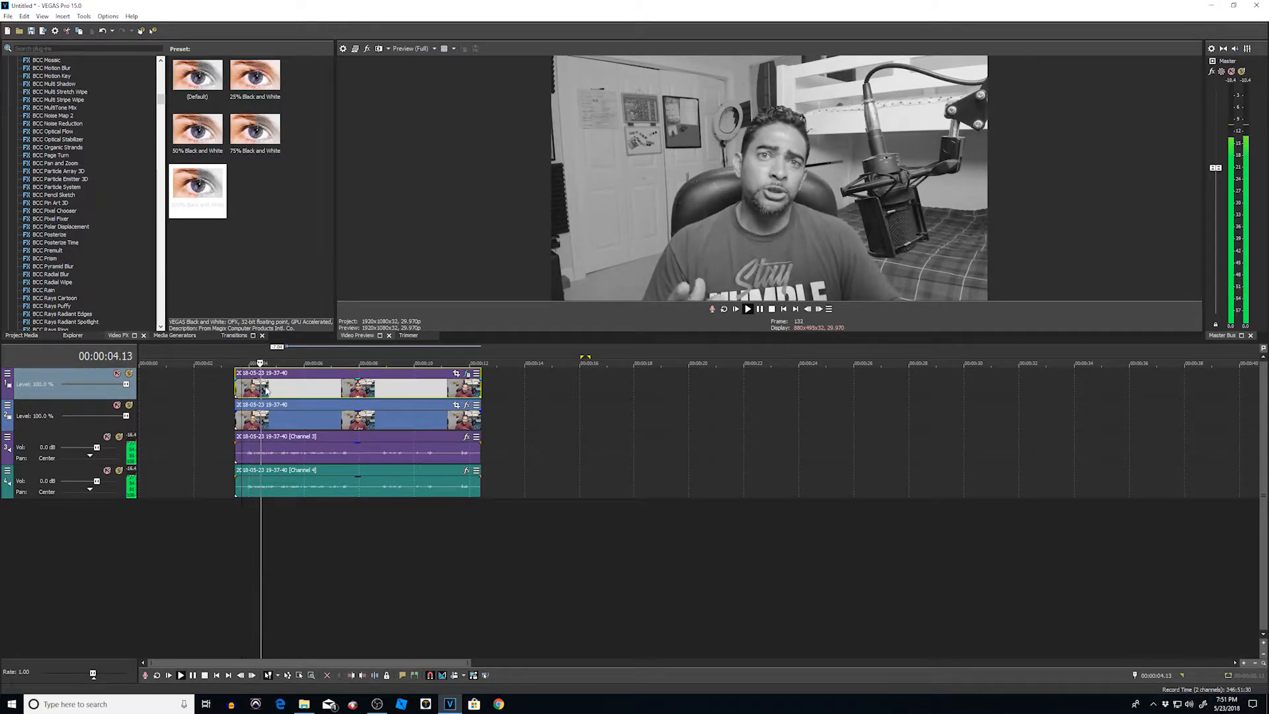
key(space)
Step: Split the black-and-white clip at 00:00:05.10, delete the part before it, and play back the cut
click(285, 390)
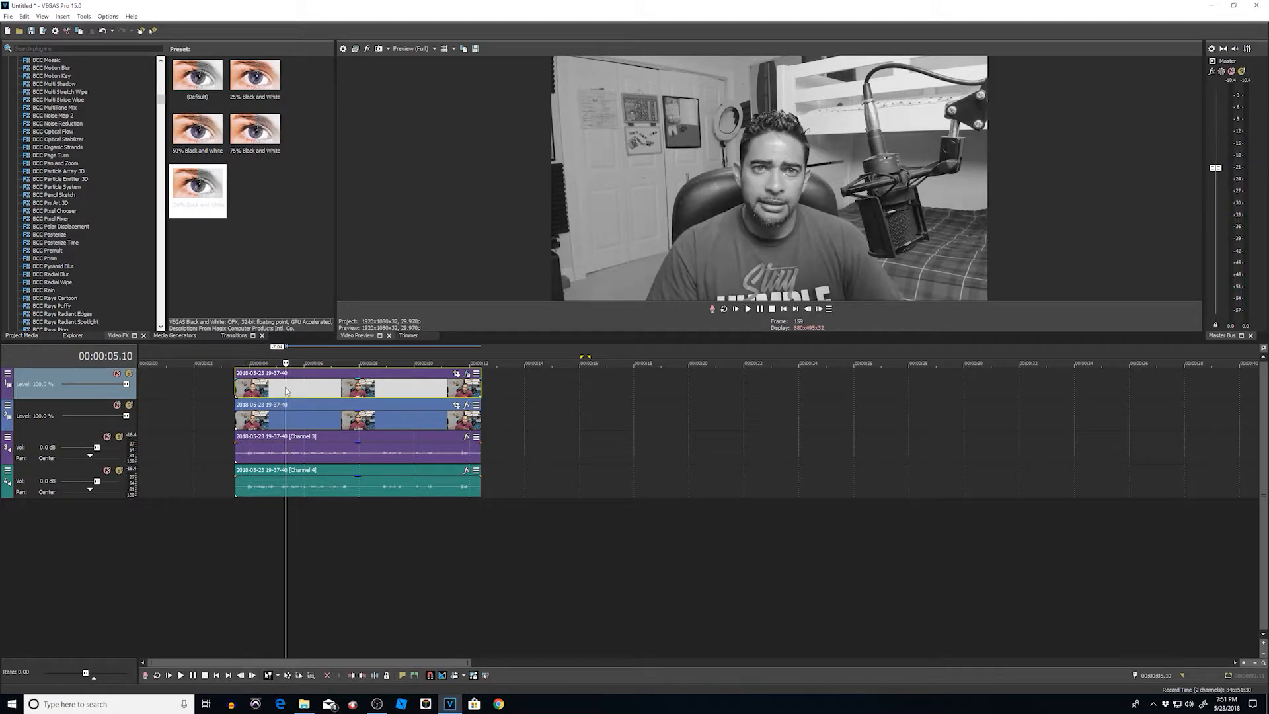
key(s)
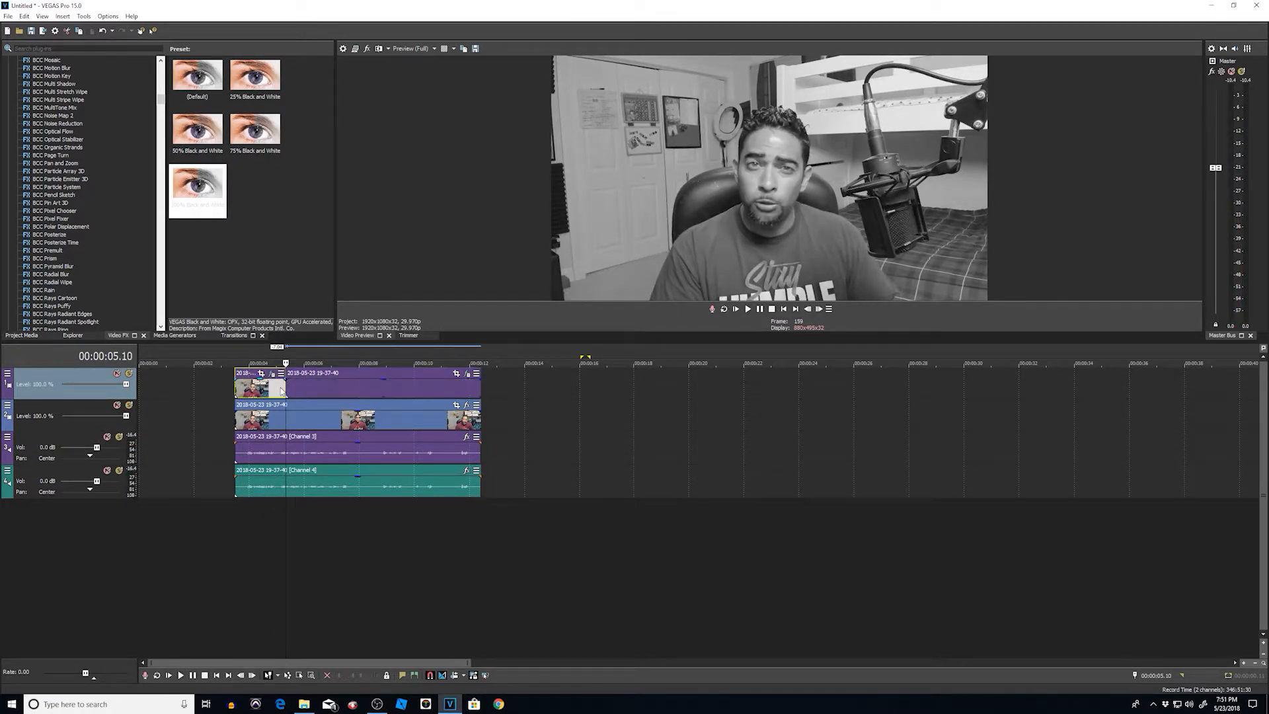
key(Delete)
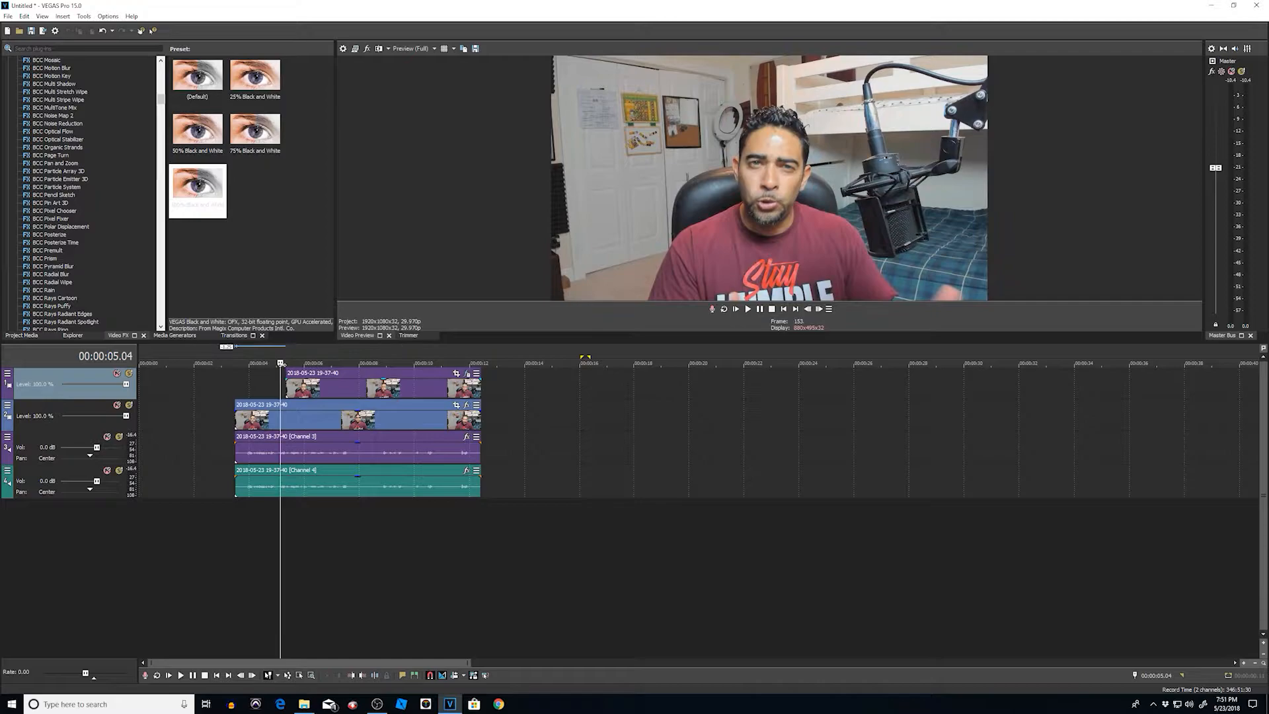
key(space)
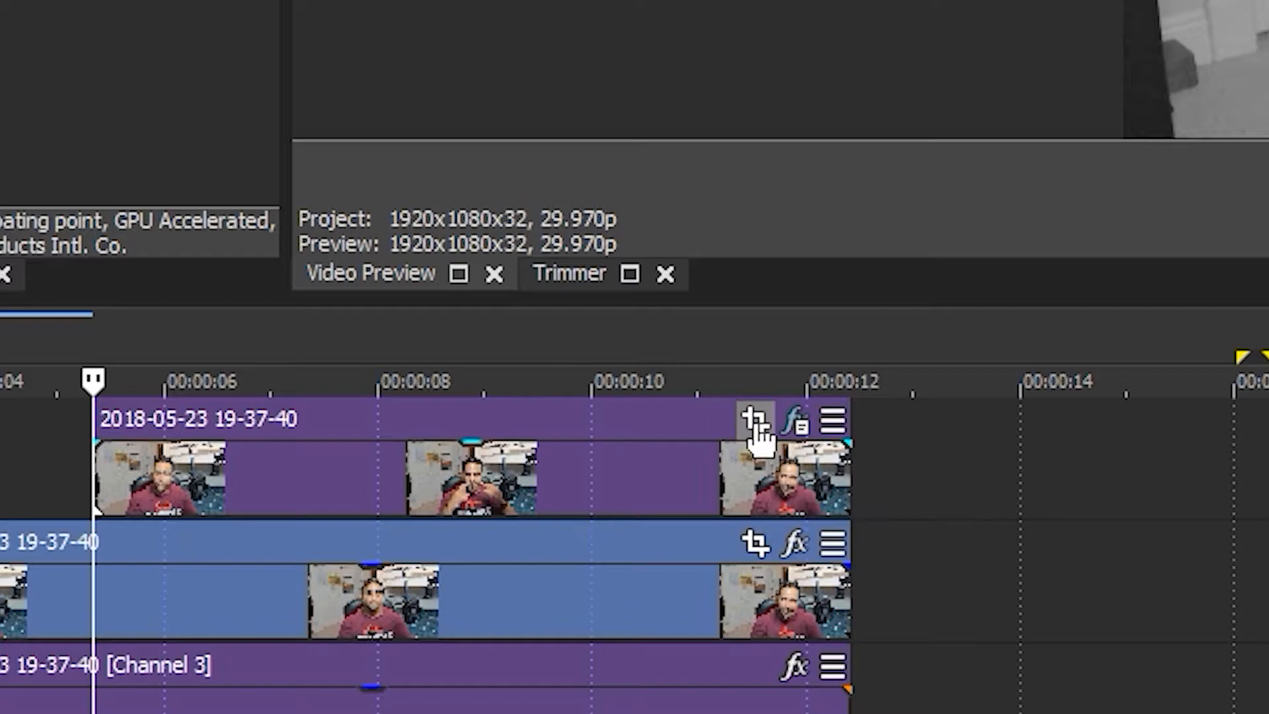
Step: Enable the mask in the black-and-white clip's Pan/Crop settings and draw a rectangular mask slightly larger than the whole frame
click(757, 425)
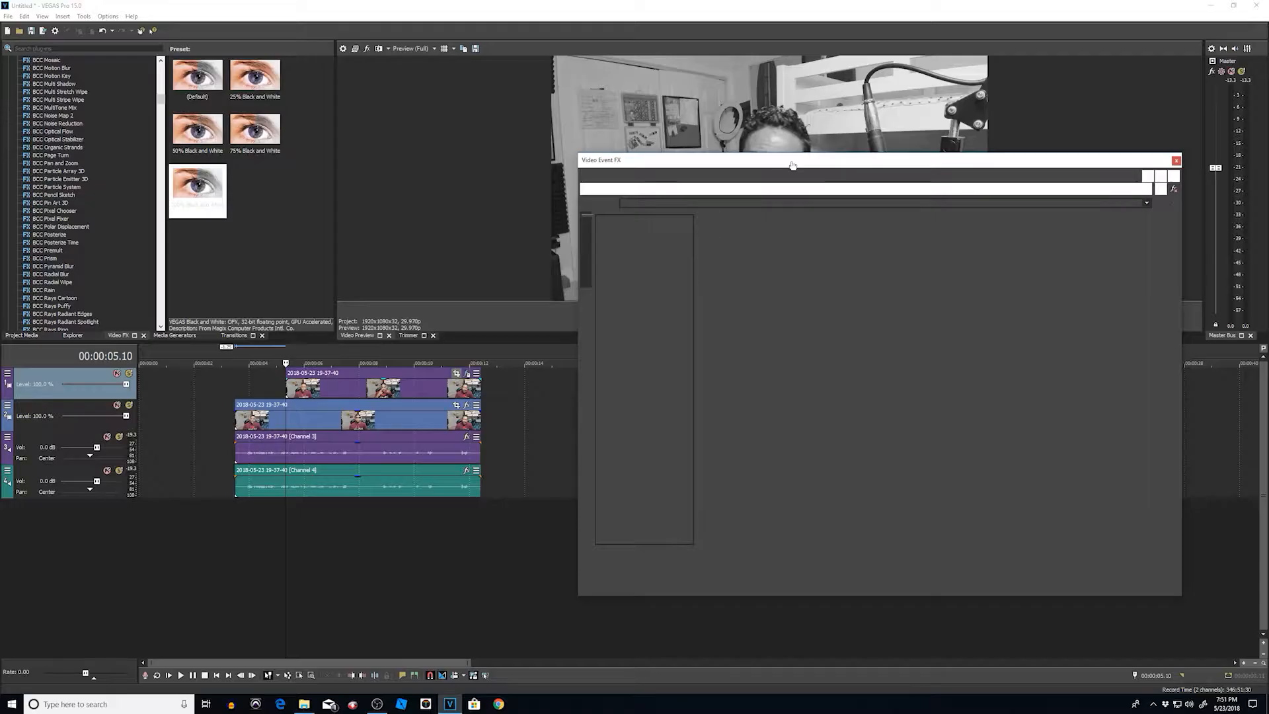
drag(791, 161, 687, 144)
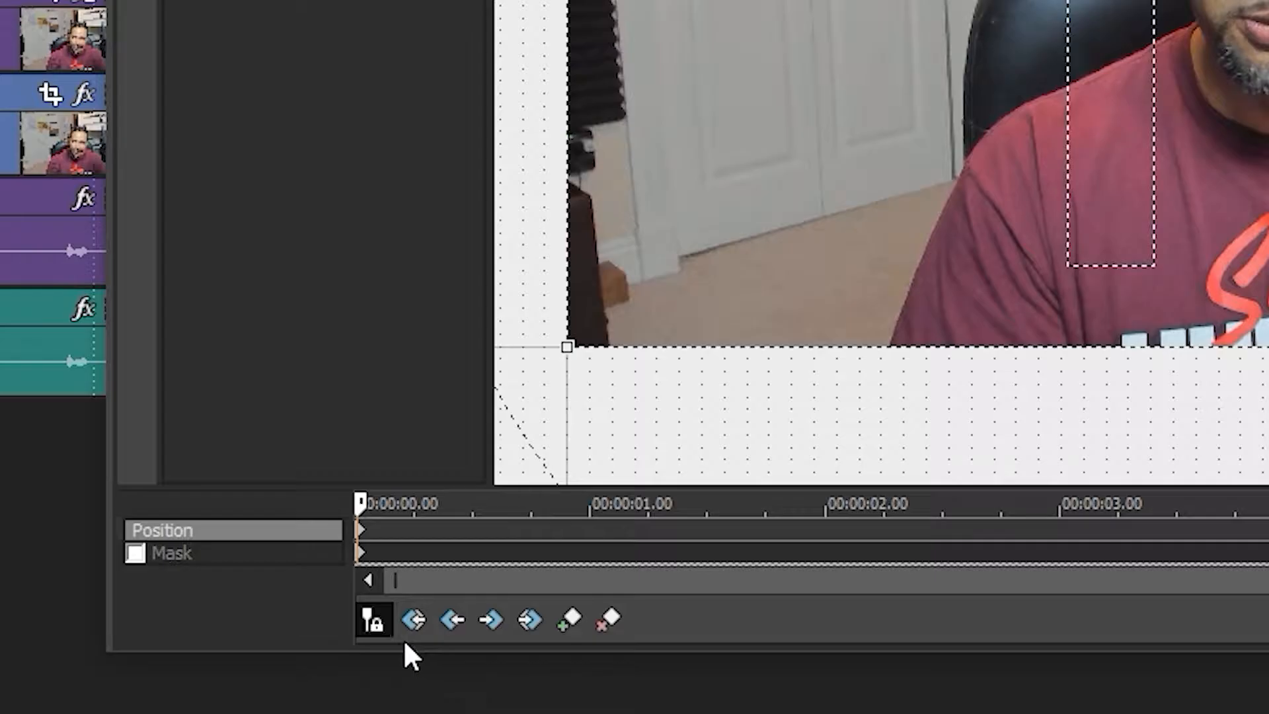
click(198, 554)
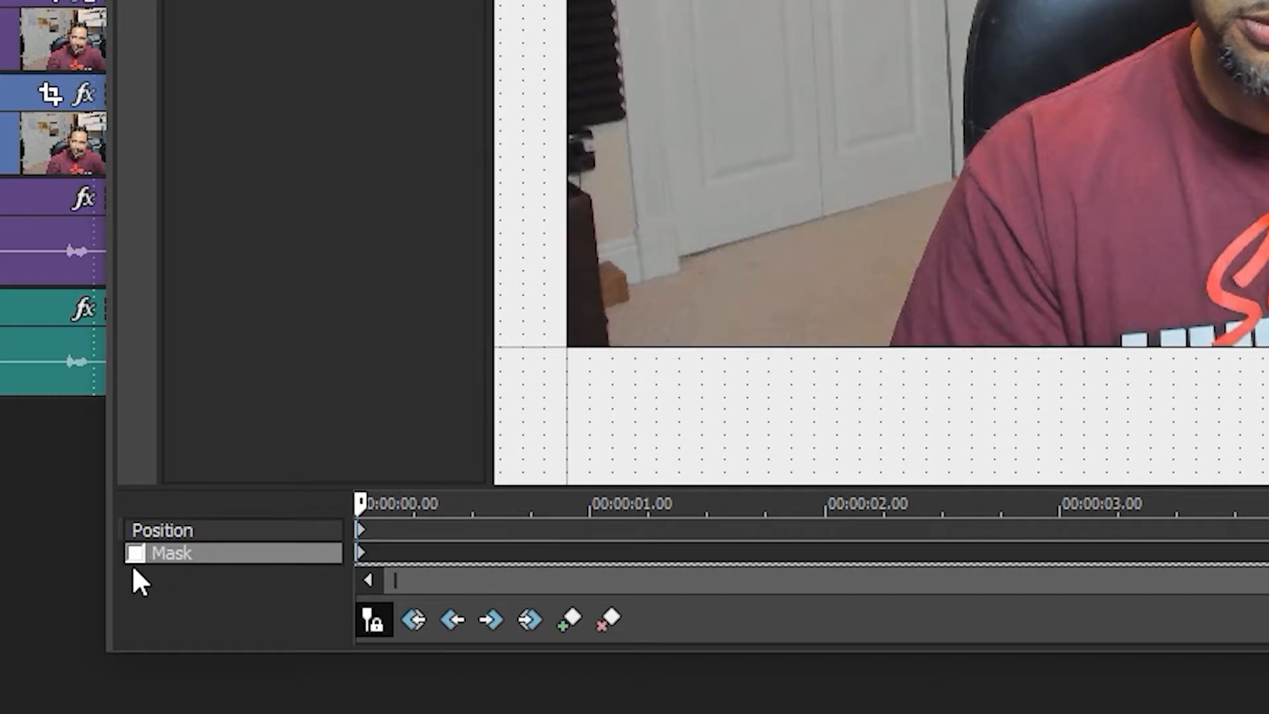
click(136, 553)
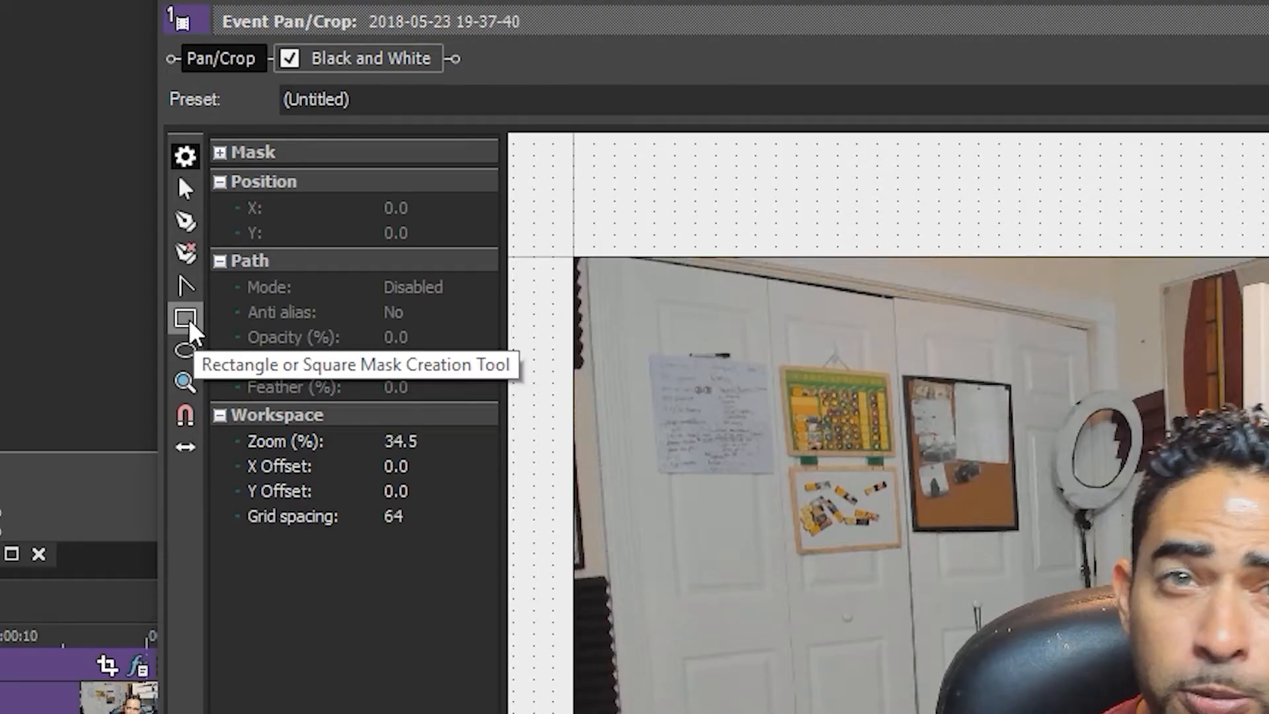
click(187, 320)
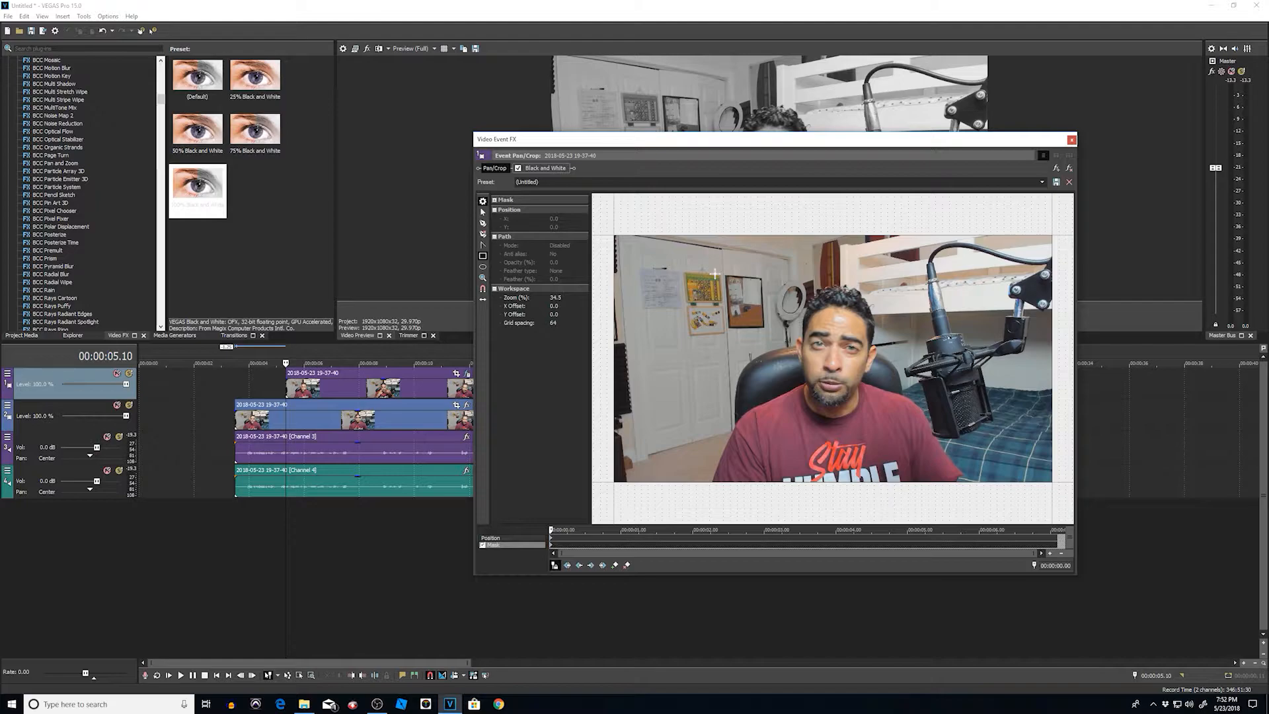
drag(737, 148, 805, 133)
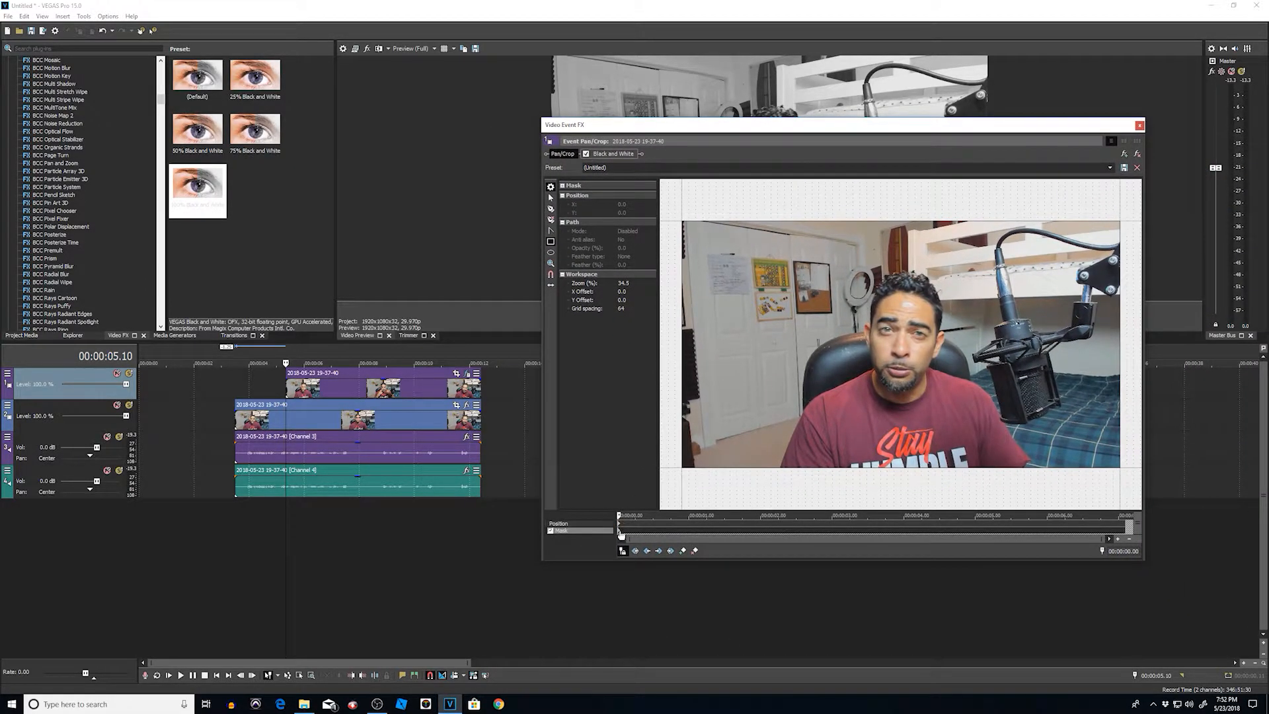
click(550, 242)
drag(676, 212, 1126, 474)
Step: Compare the Positive and Negative path modes of the rectangular mask and set it to Negative
drag(783, 126, 823, 268)
click(669, 373)
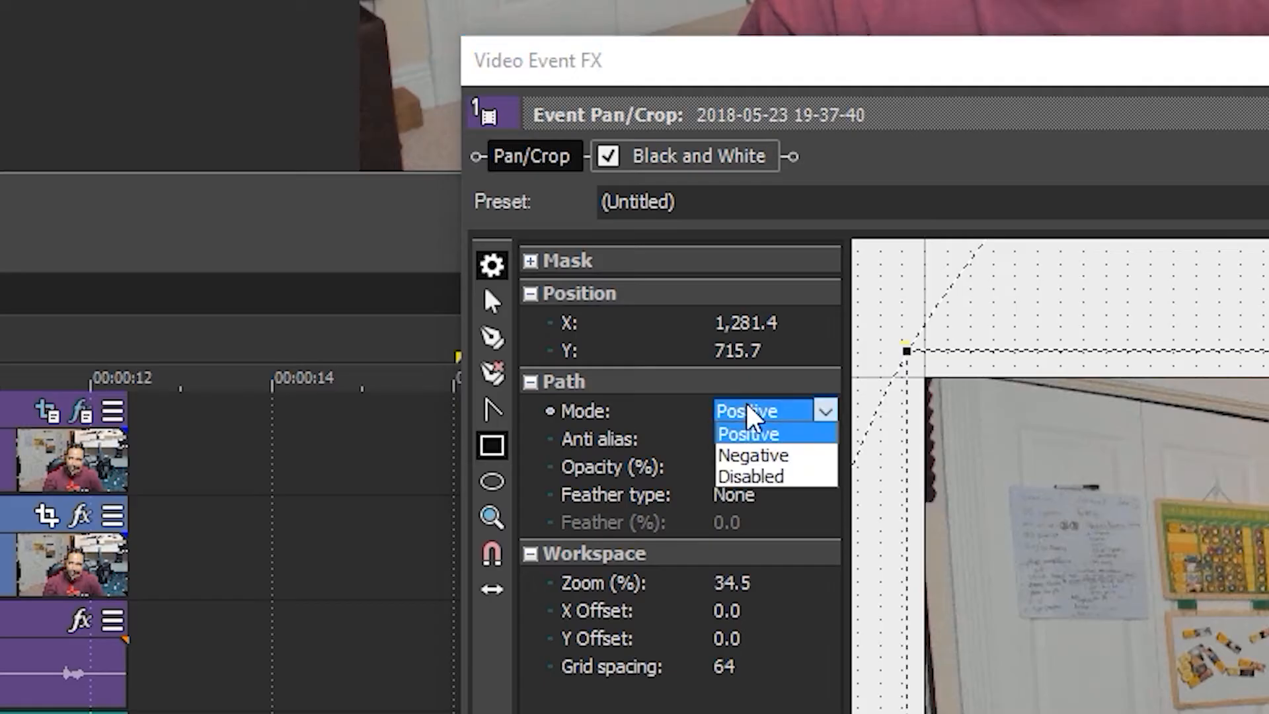
click(666, 386)
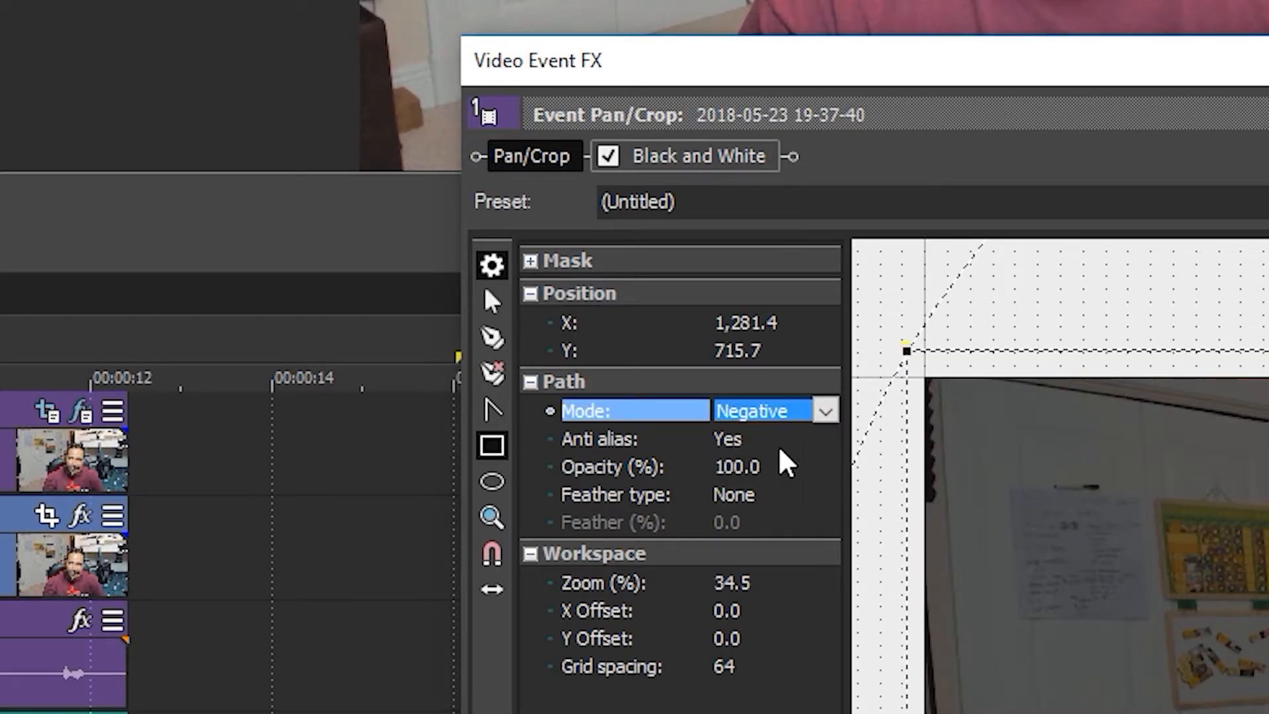
click(821, 416)
click(793, 433)
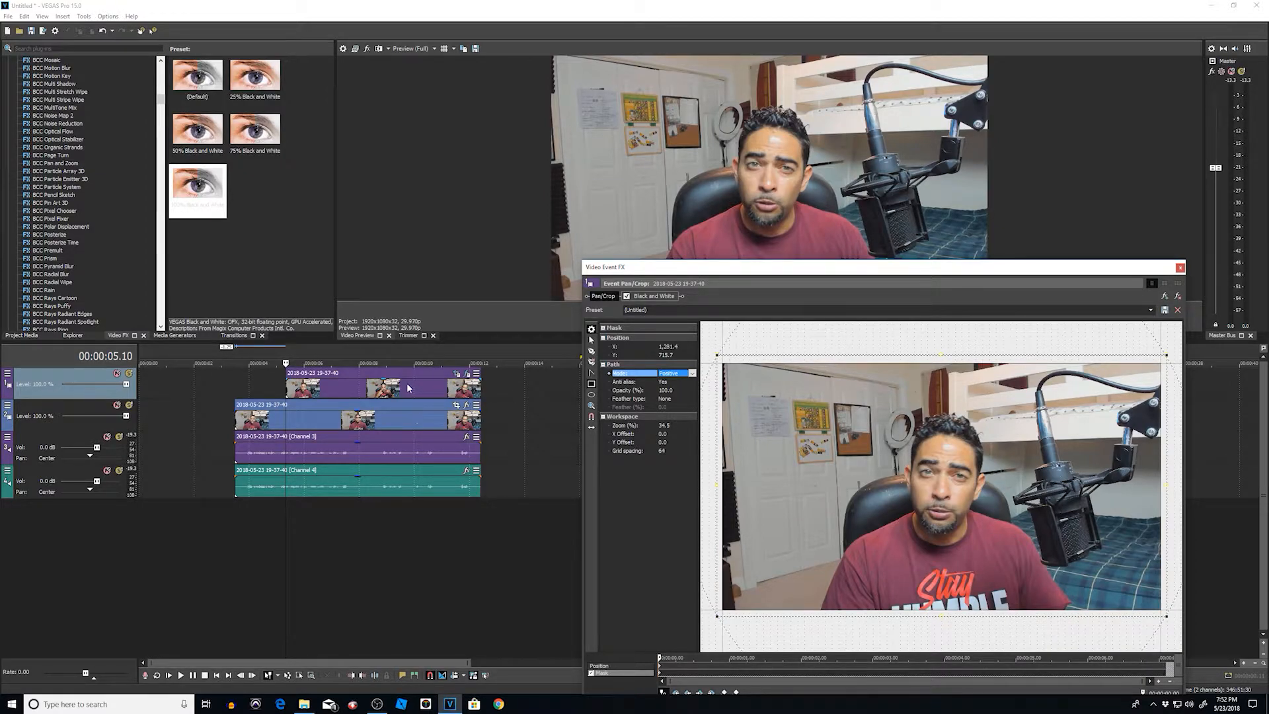
click(692, 374)
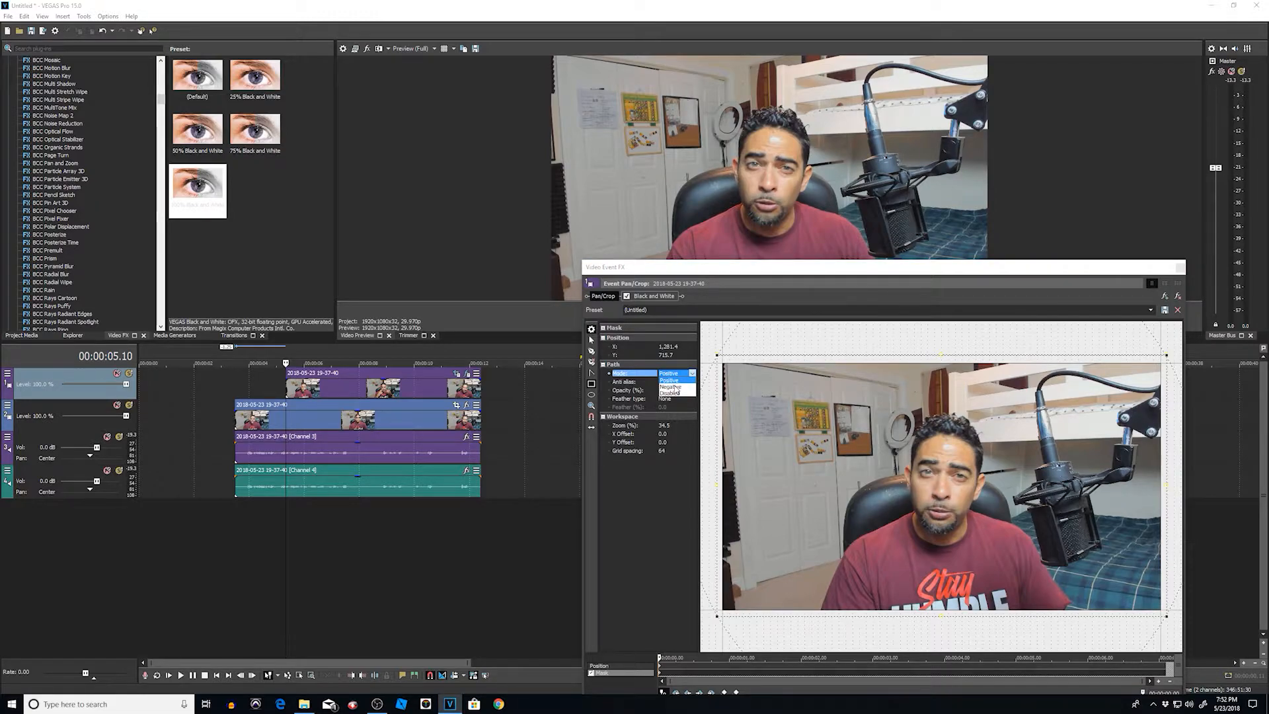
click(672, 386)
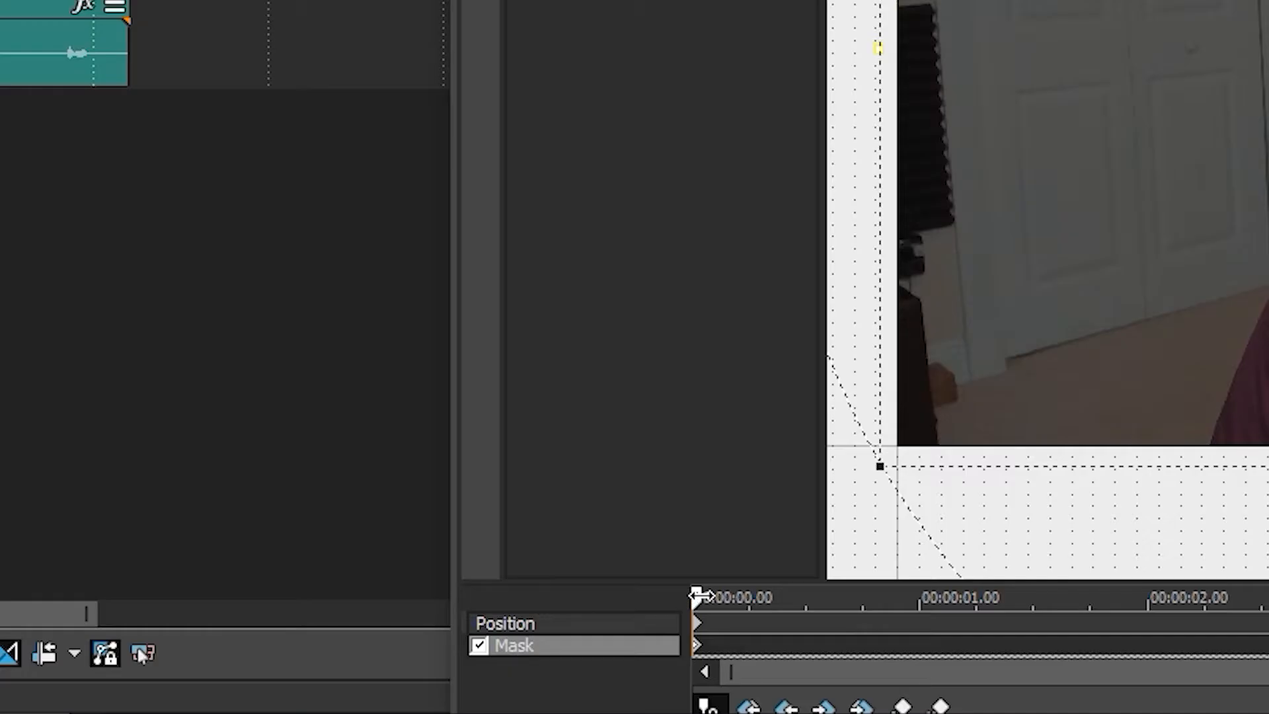
Step: Slide the mask left at 00:00:00.07 to about X 38.6 so only the frame's right half is uncovered
drag(659, 658, 668, 657)
drag(728, 598, 745, 598)
mouse_move(860, 2)
mouse_down()
mouse_move(715, 1)
mouse_move(881, 1)
mouse_up()
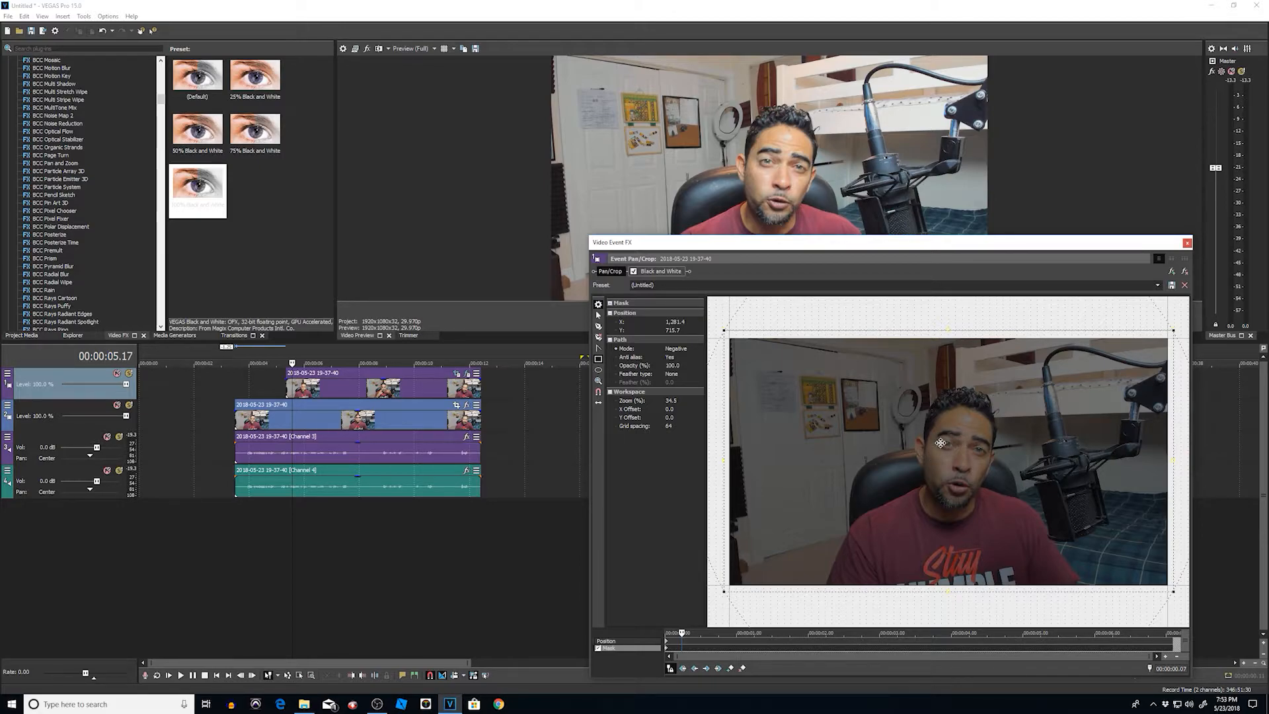
drag(955, 444, 744, 448)
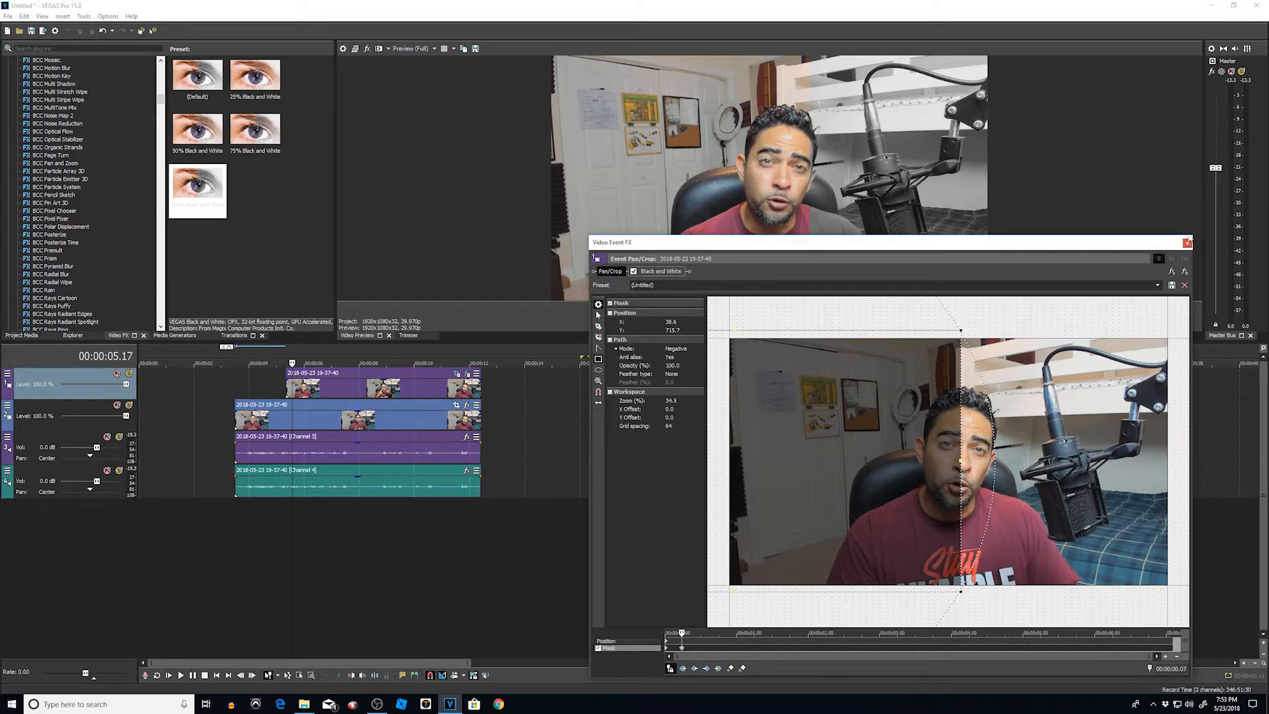
Step: Play back the mask reveal from 00:00:04.15
click(263, 374)
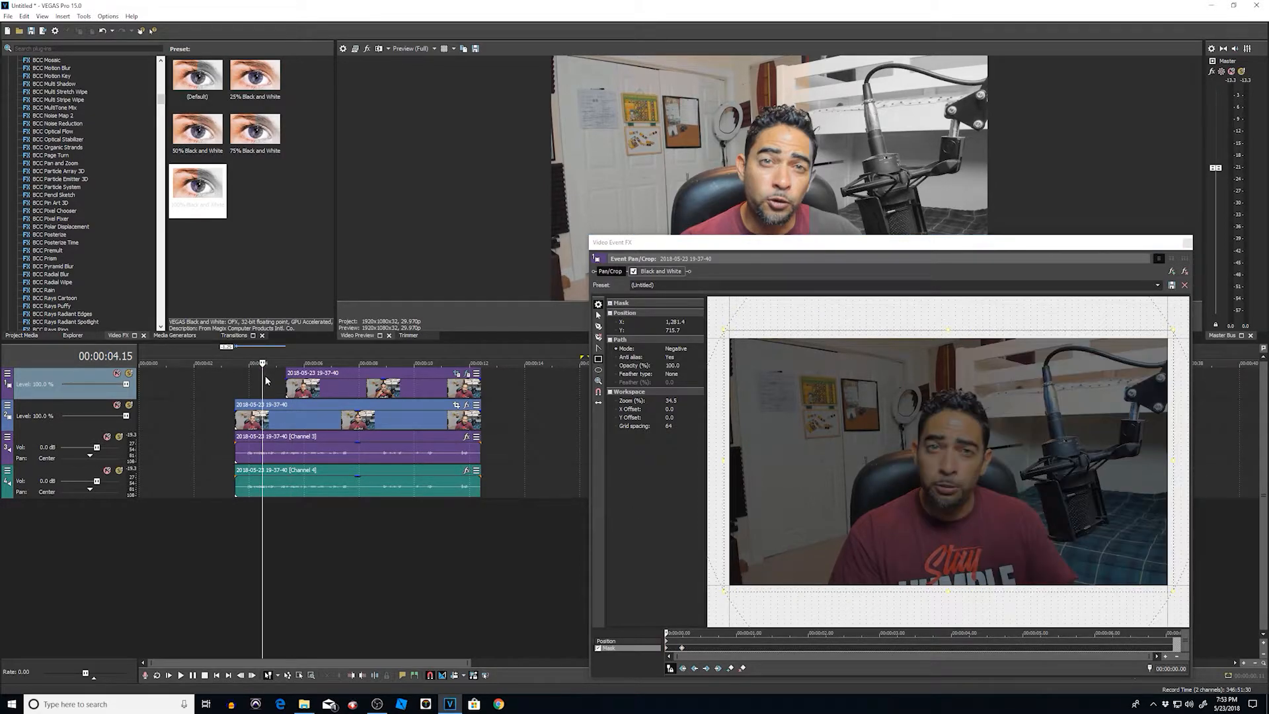
key(space)
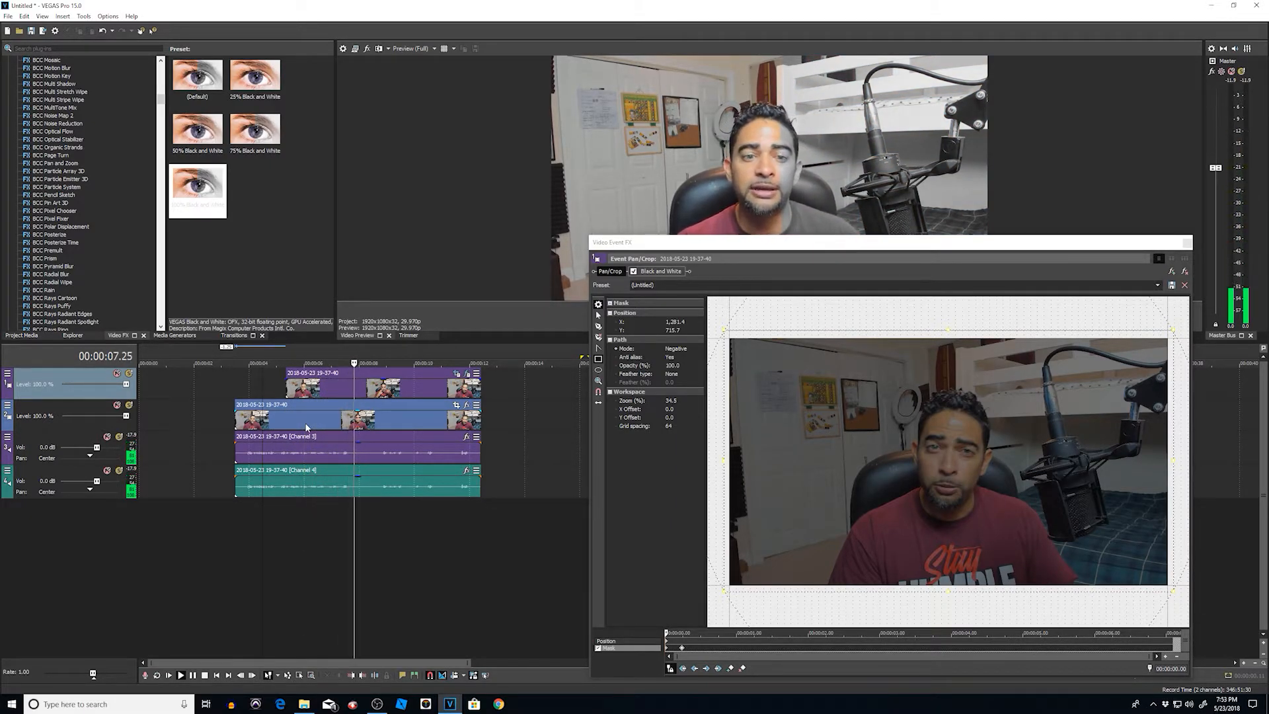
key(space)
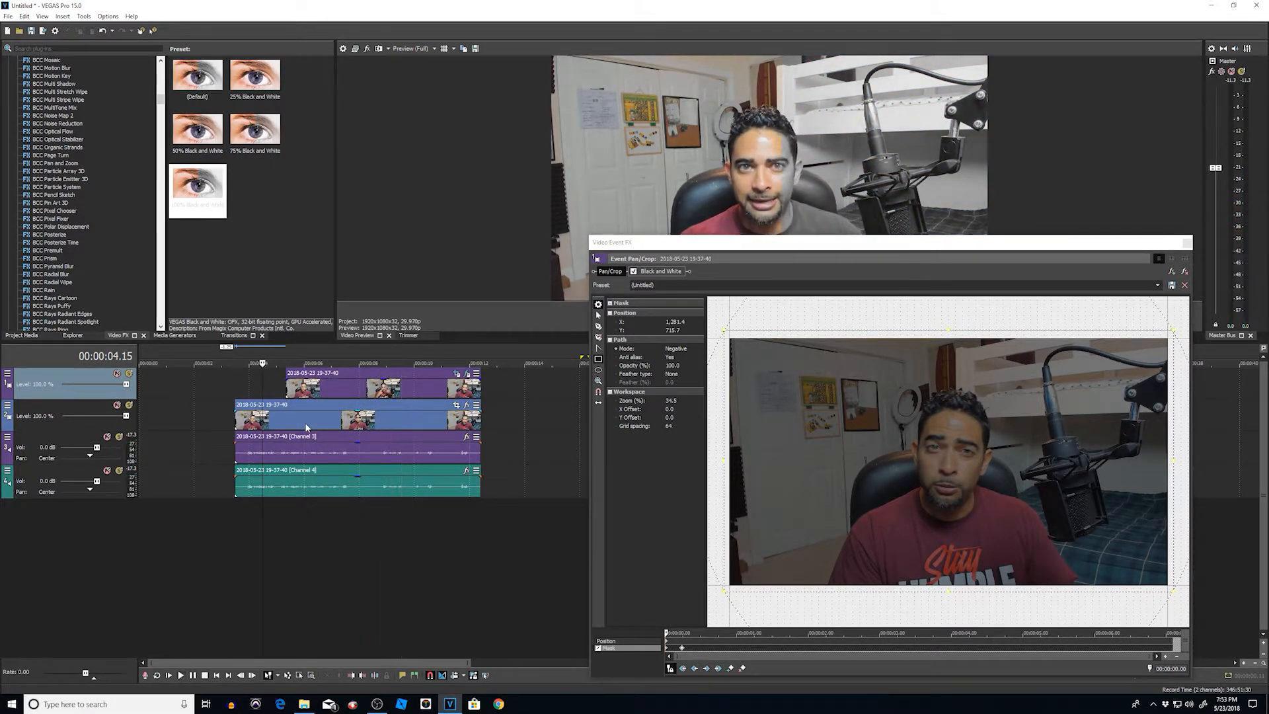
Step: Move the mask at its 00:00:00.07 keyframe to about X -48.3 and create a holding mask keyframe at 00:00:00.15
click(682, 648)
click(683, 649)
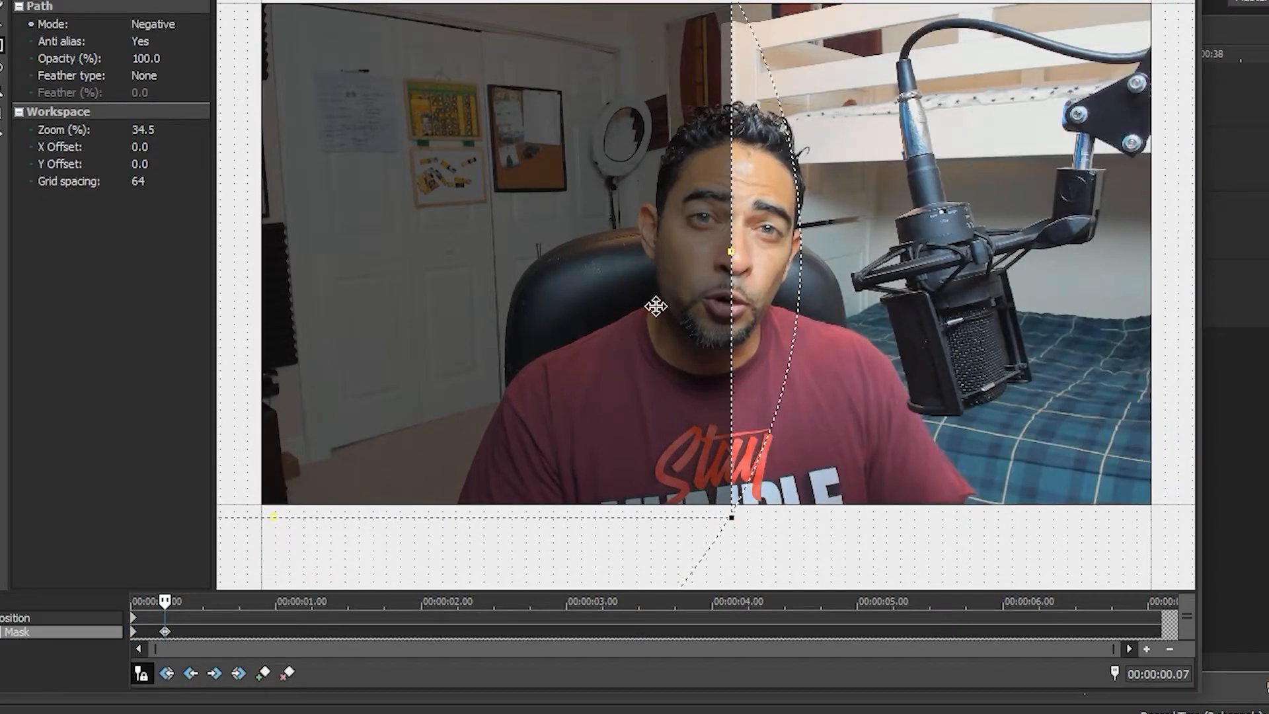
drag(655, 306, 623, 306)
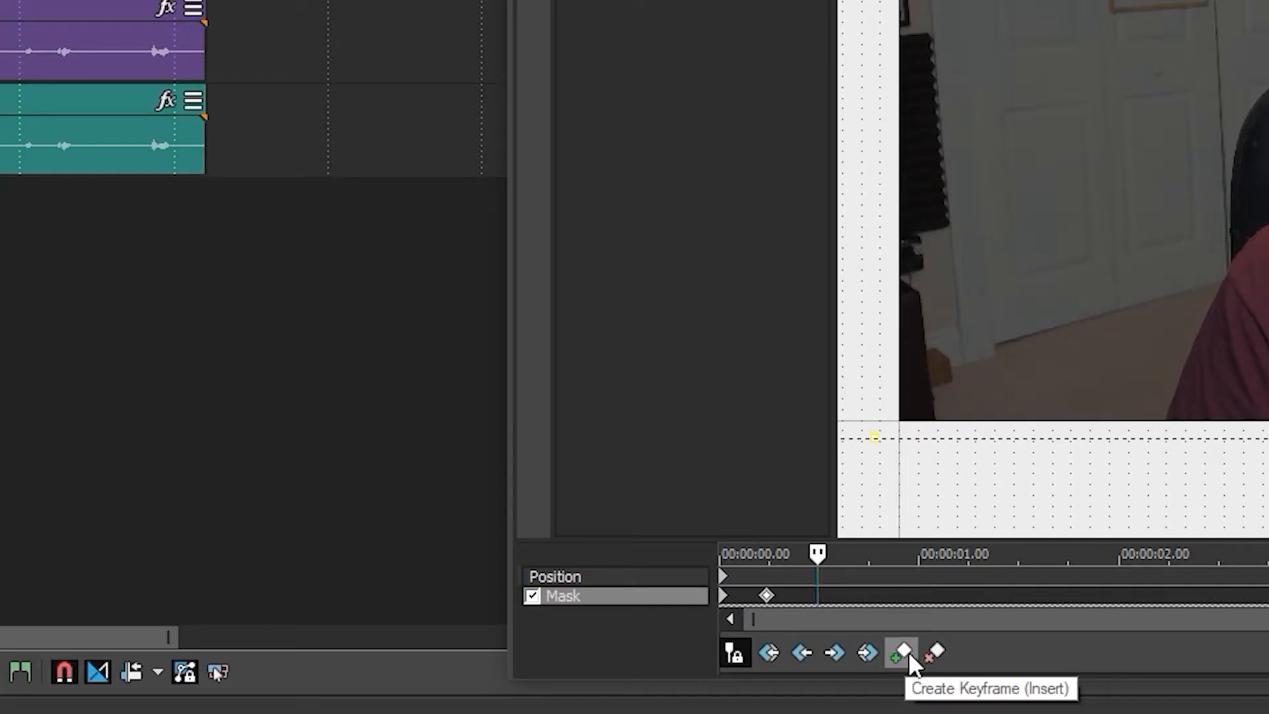
click(905, 652)
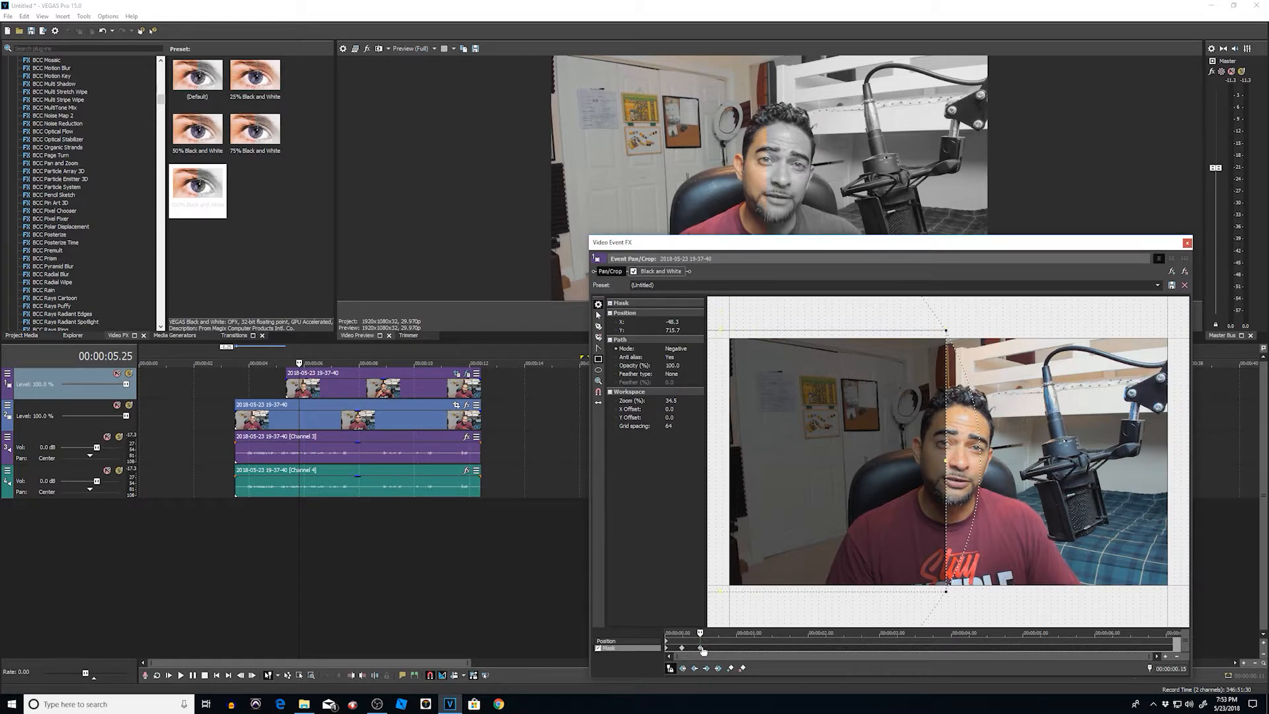
Step: Create a mask keyframe at 00:00:00.19 and slide the mask back over the whole frame to about X 1,293.0
drag(700, 633, 709, 633)
click(730, 670)
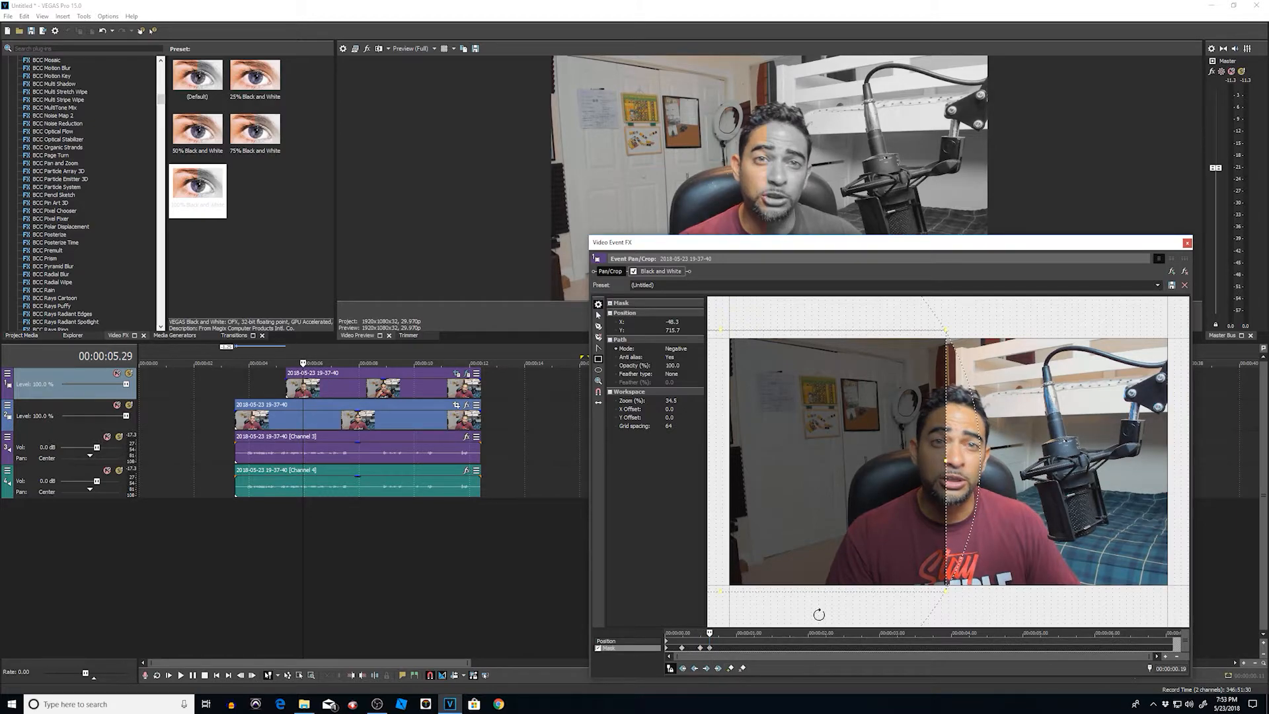
drag(814, 537, 1039, 558)
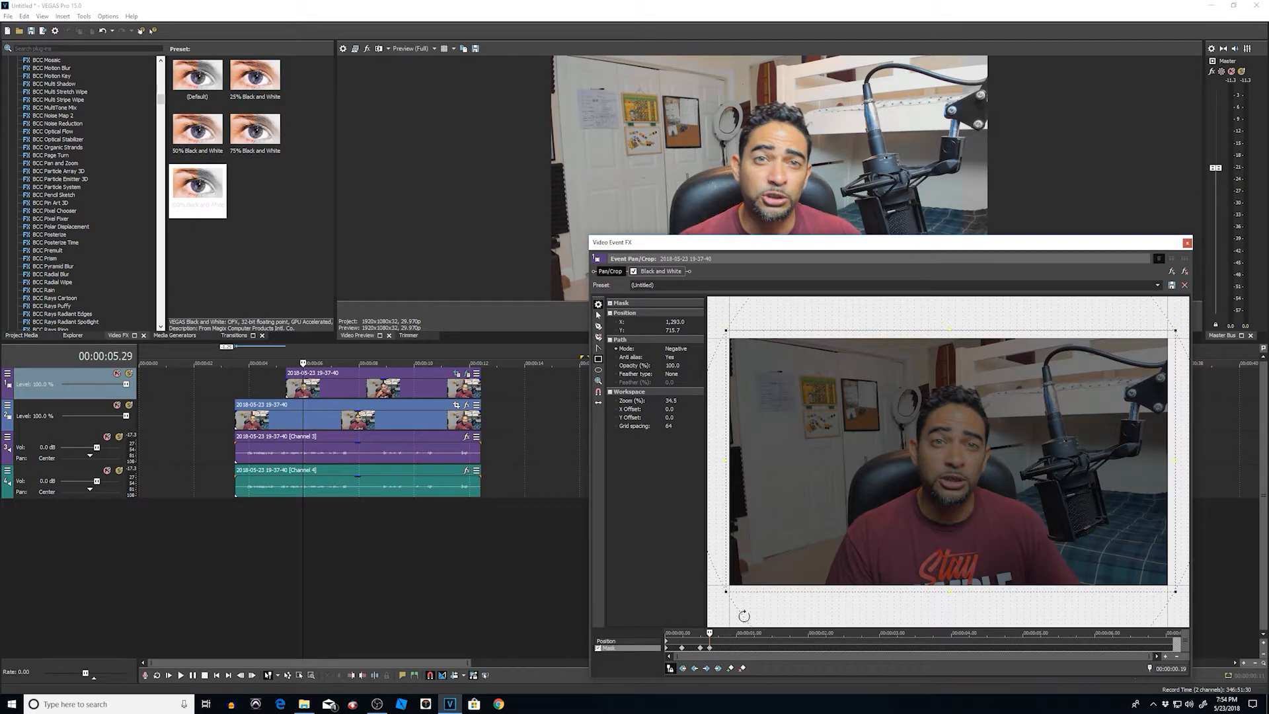
Step: Step through the black-and-white clip from 00:00:06.02 to the hand wave around 00:00:10.14
click(306, 390)
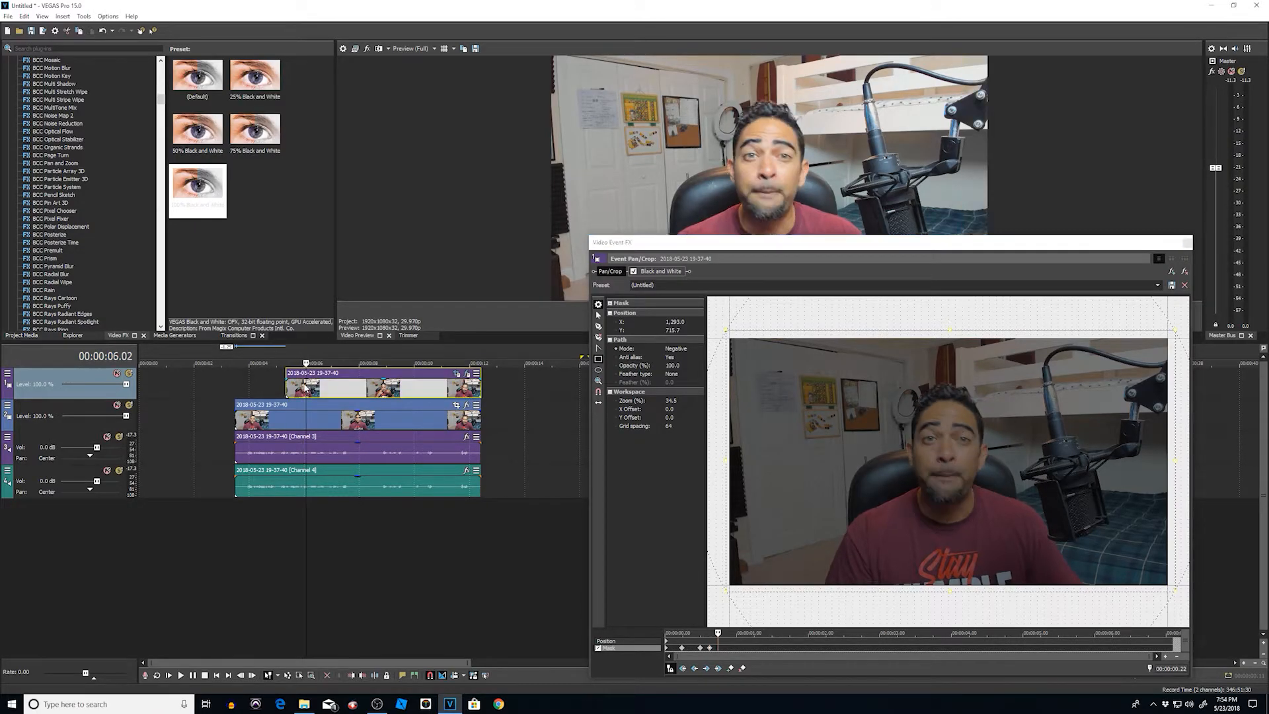
key(Right)
key(Right)
key(Right)
key(Right)
key(Right)
key(Right)
key(Right)
key(Right)
key(Right)
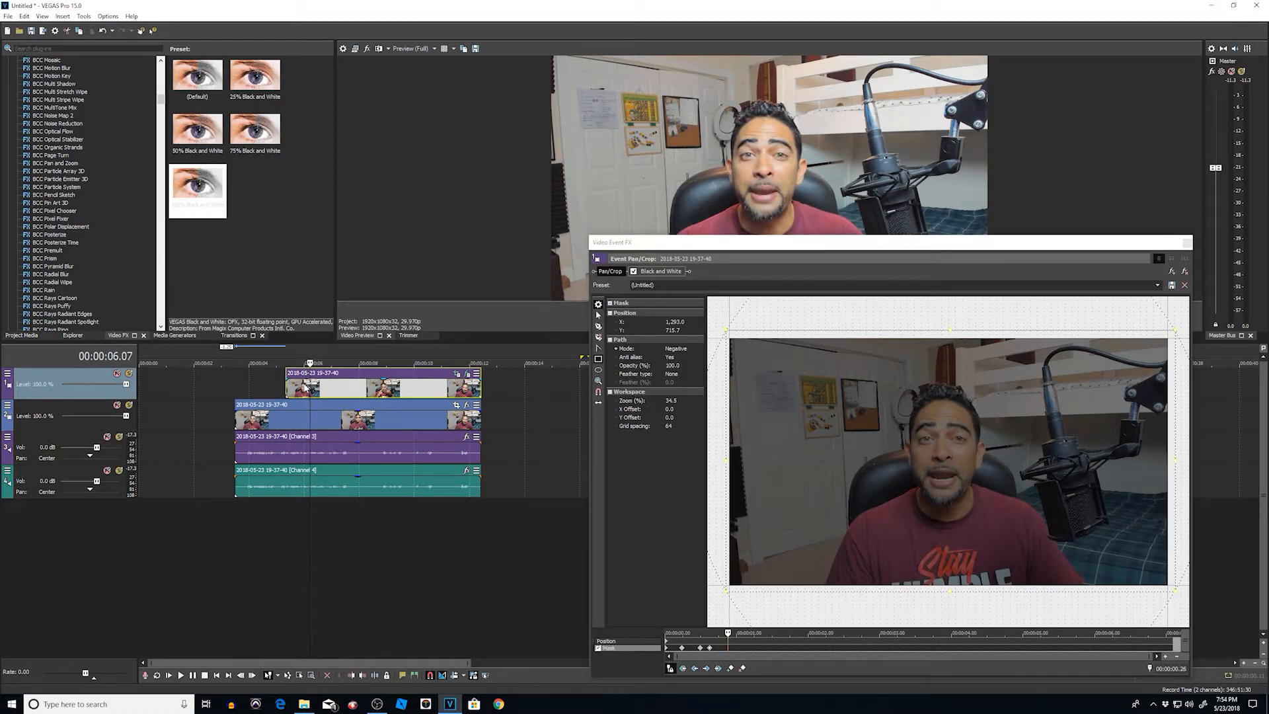
key(Right)
key(Right)
key(Right)
key(Right)
key(Right)
key(Right)
key(Right)
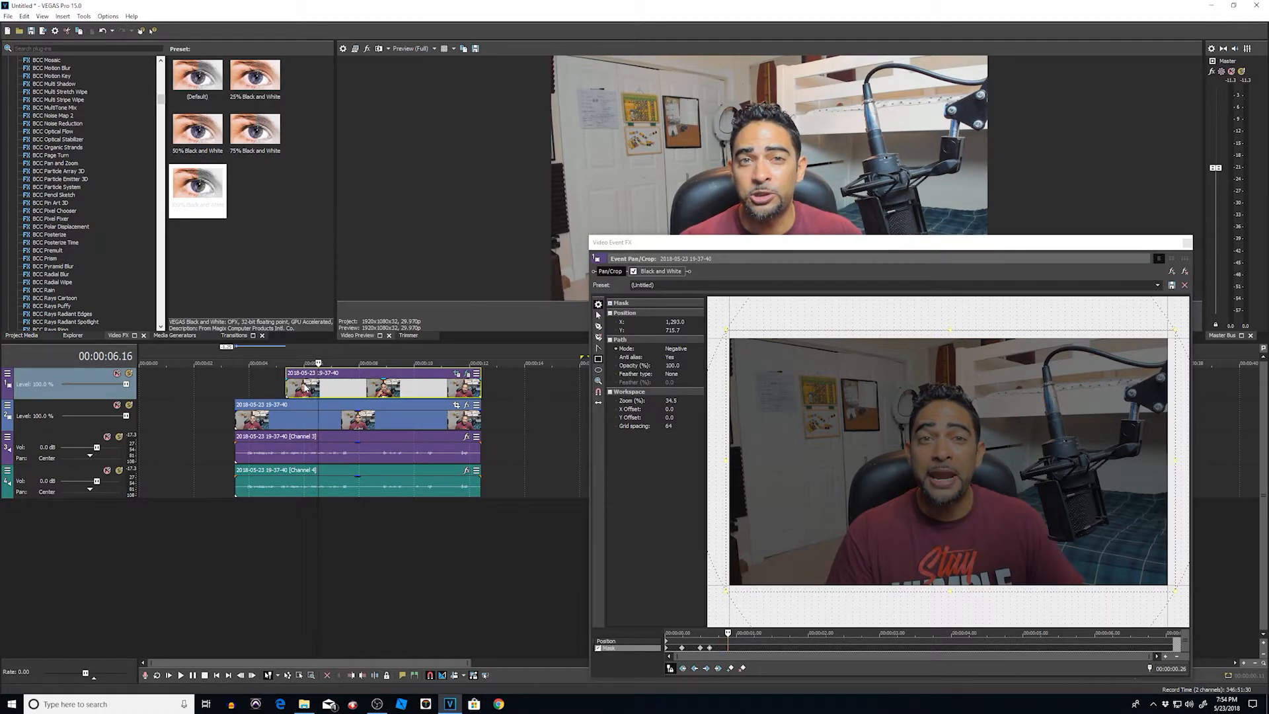
key(Right)
key(Right)
key(Right)
key(Right)
key(Right)
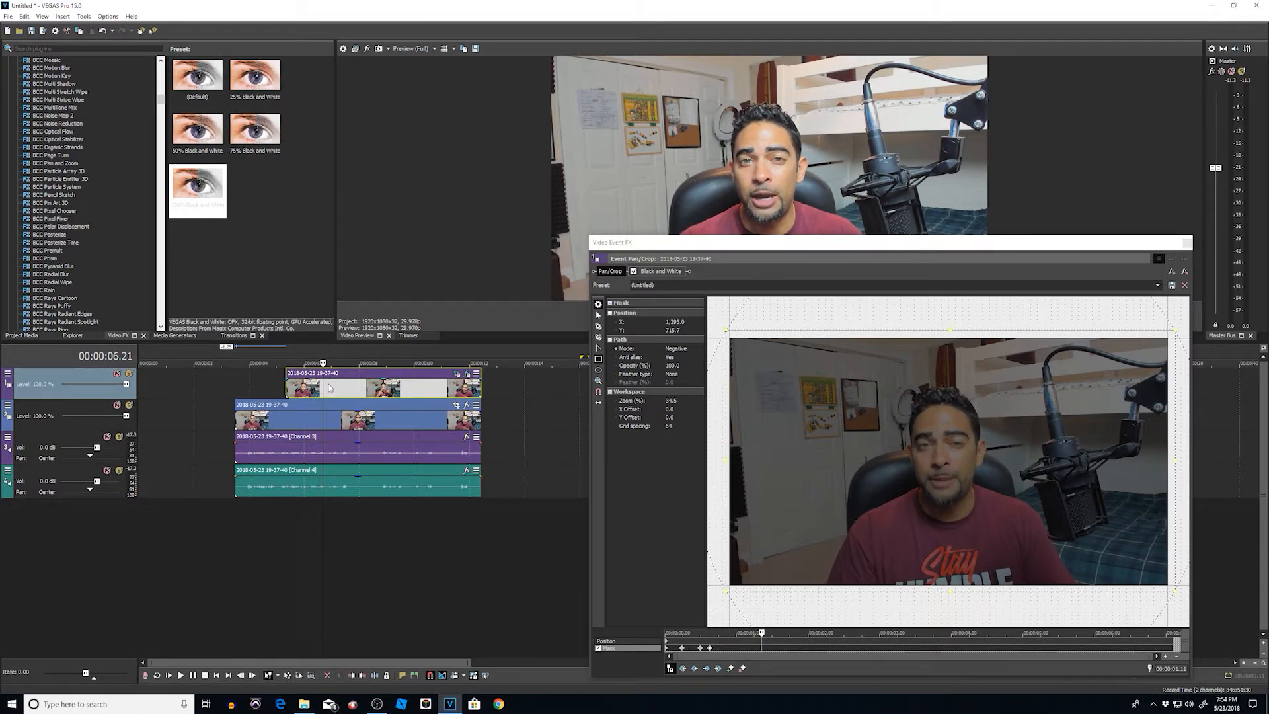
drag(413, 364, 424, 373)
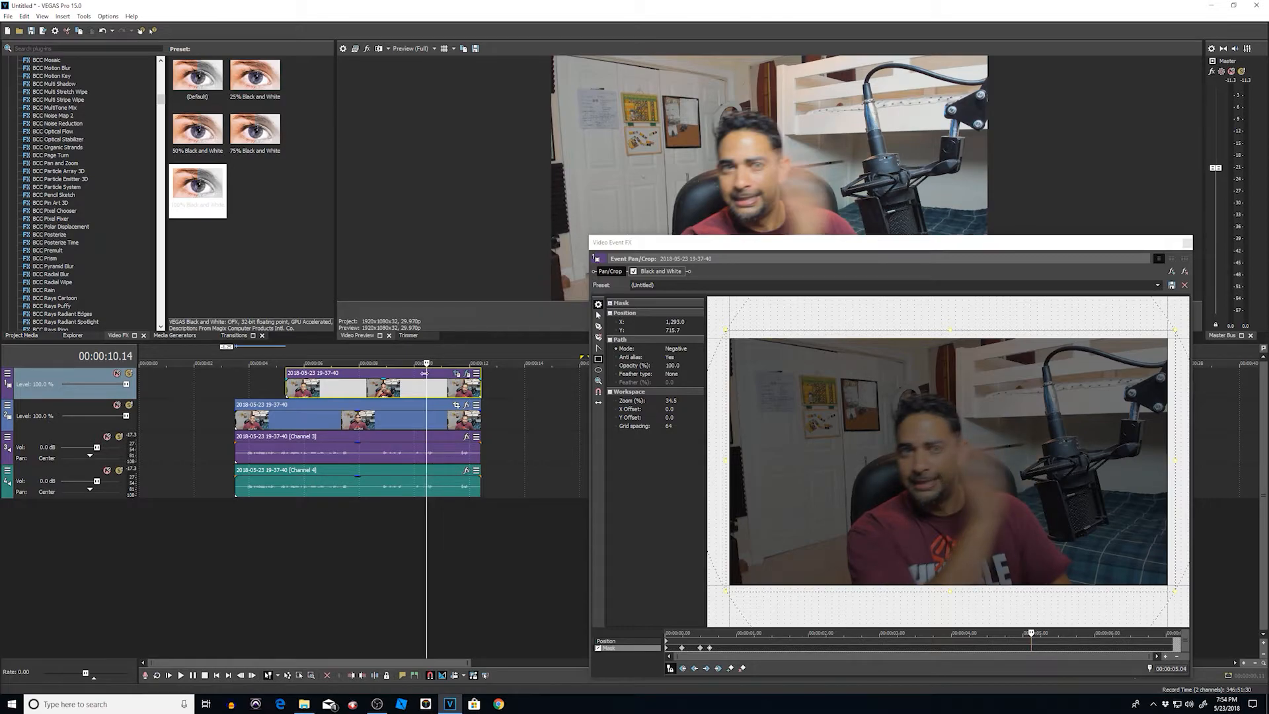
Step: Move the holding mask keyframe to 00:00:05.02, matching project time 00:00:10.12, and the final mask keyframe to just after it
click(701, 648)
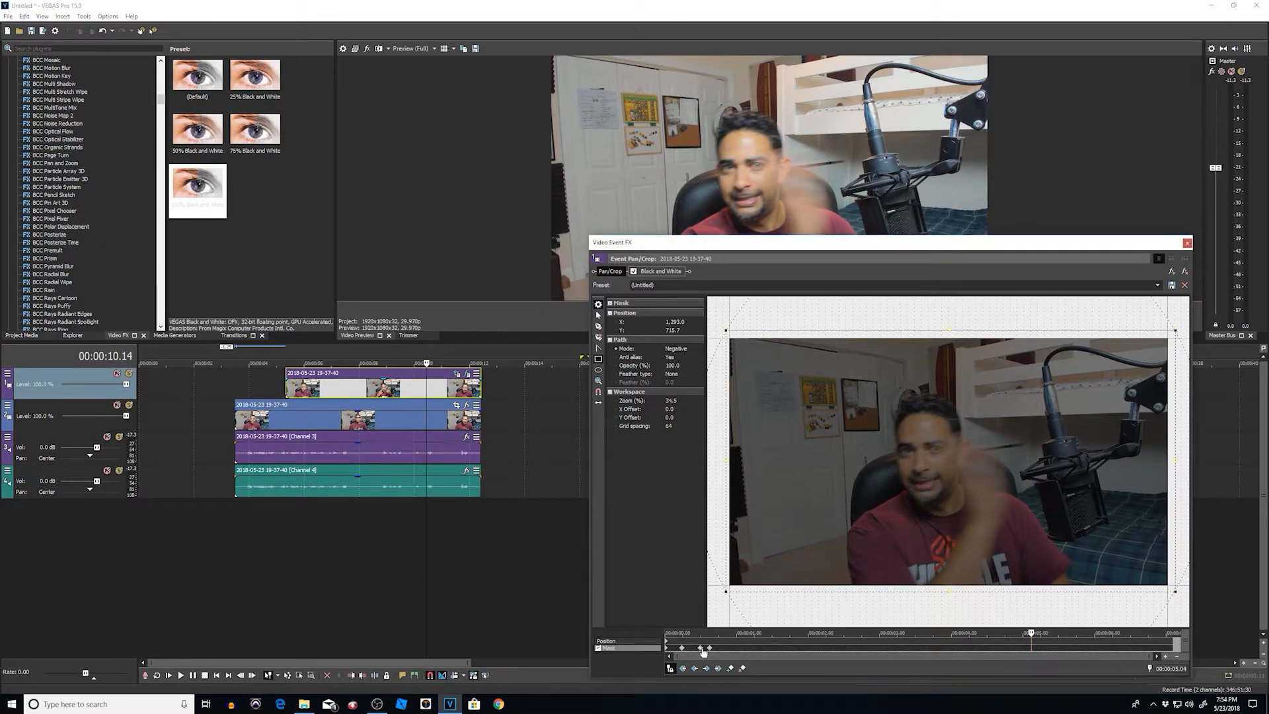
click(702, 649)
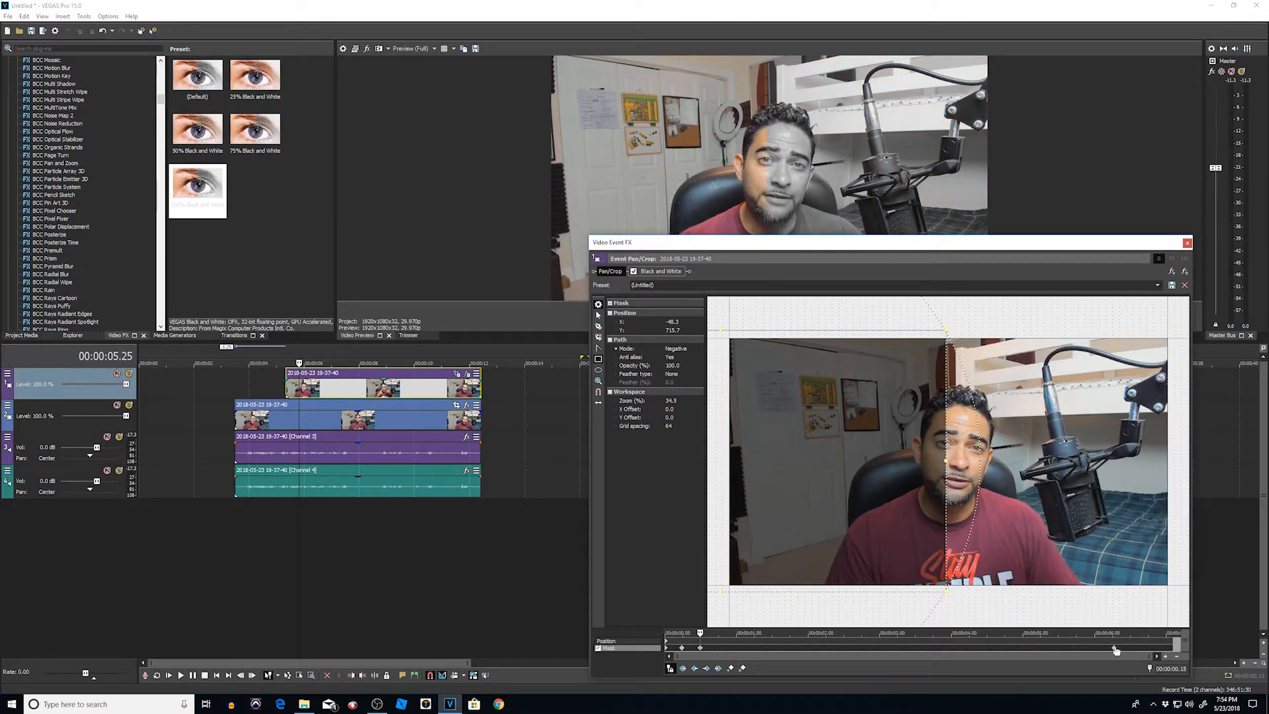
click(425, 387)
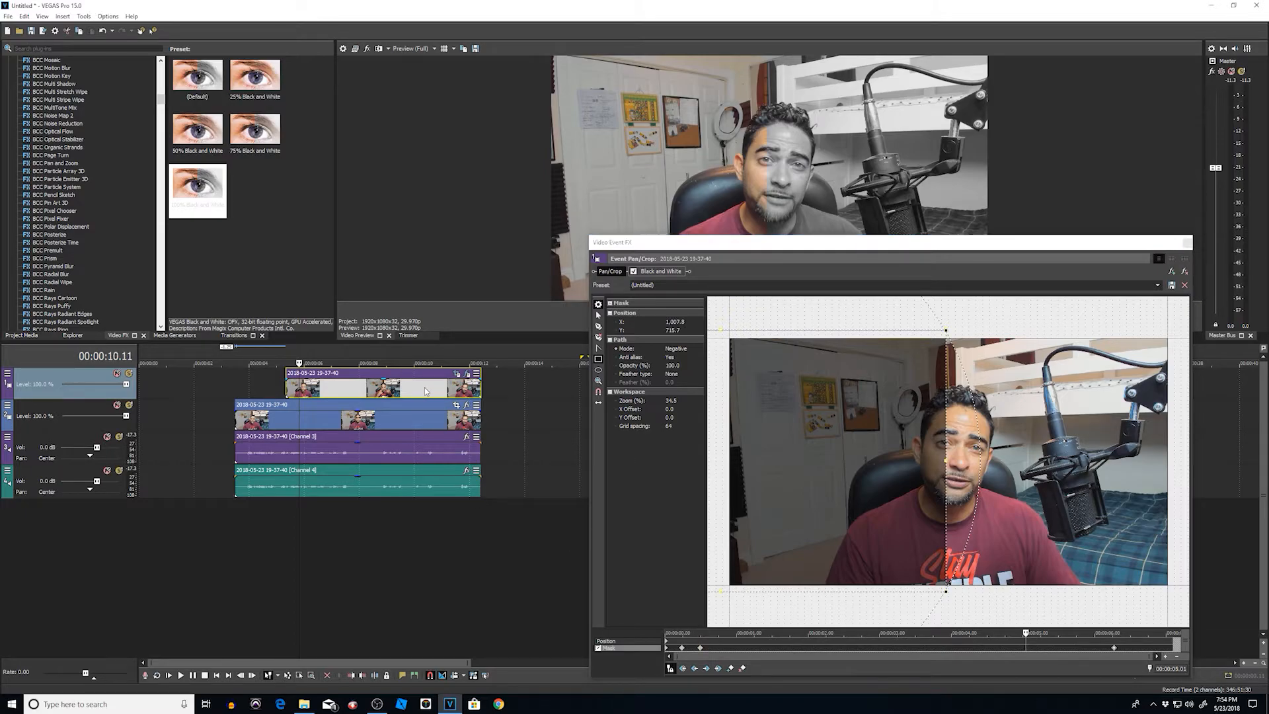
key(Right)
key(Right)
key(Right)
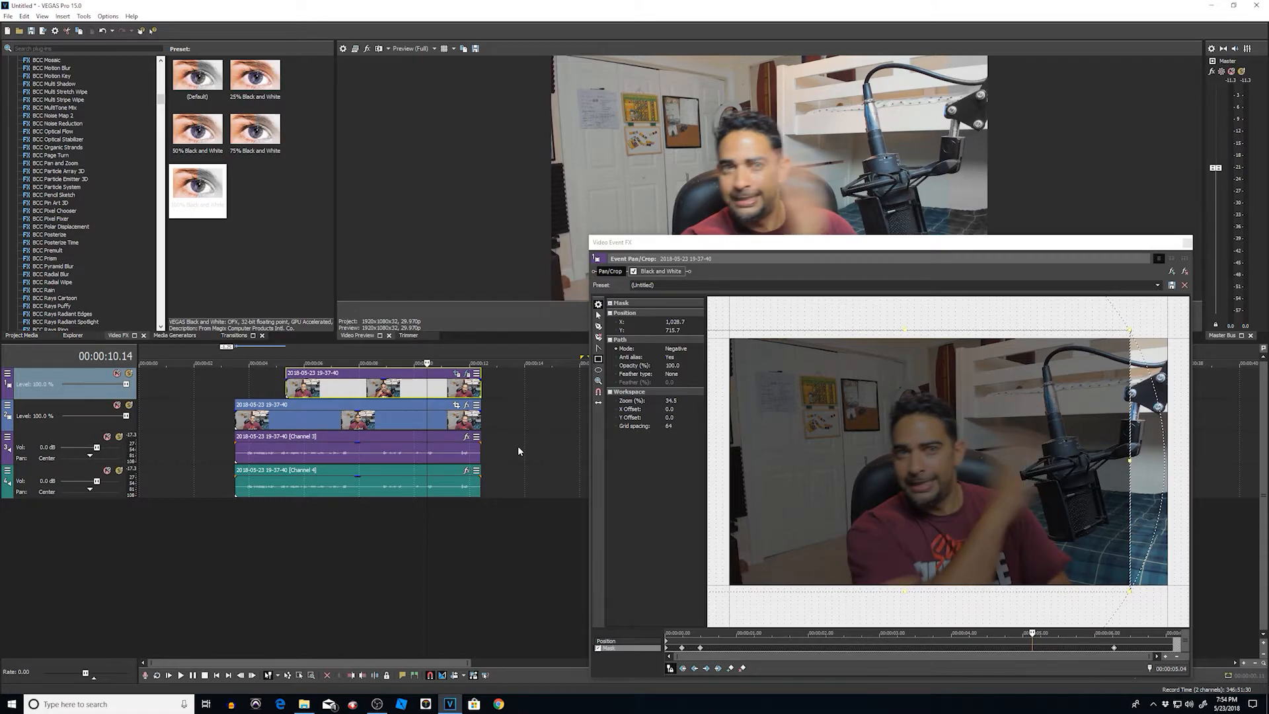
key(Left)
key(Left)
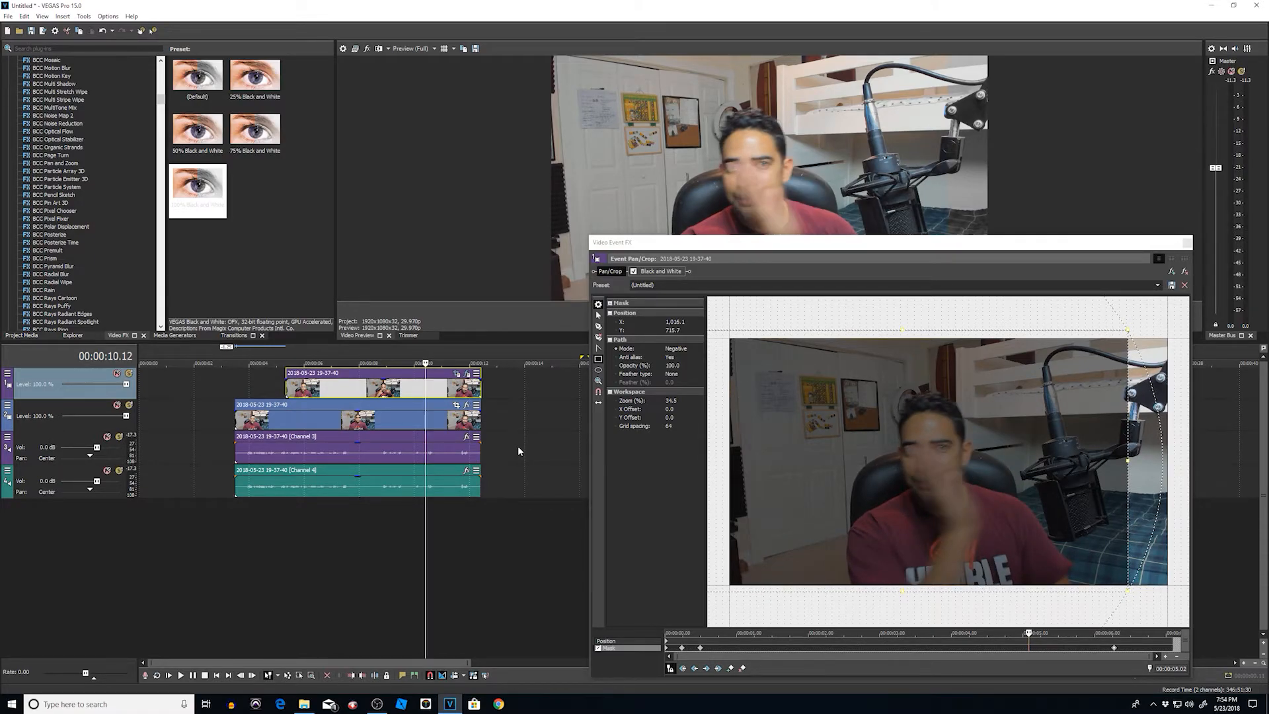
click(701, 648)
drag(1013, 662, 1029, 663)
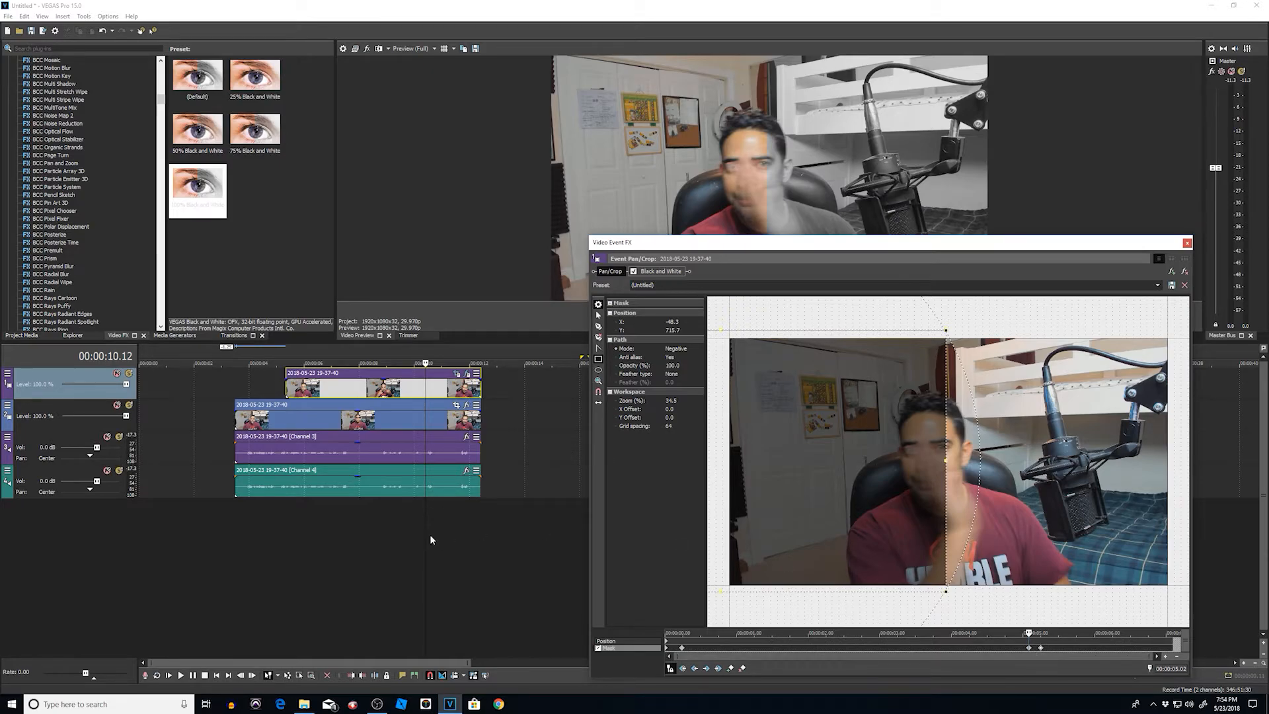
Step: Move the Video Event FX window clear of the video preview and play back the mask wipe from just before the upper clip
click(270, 379)
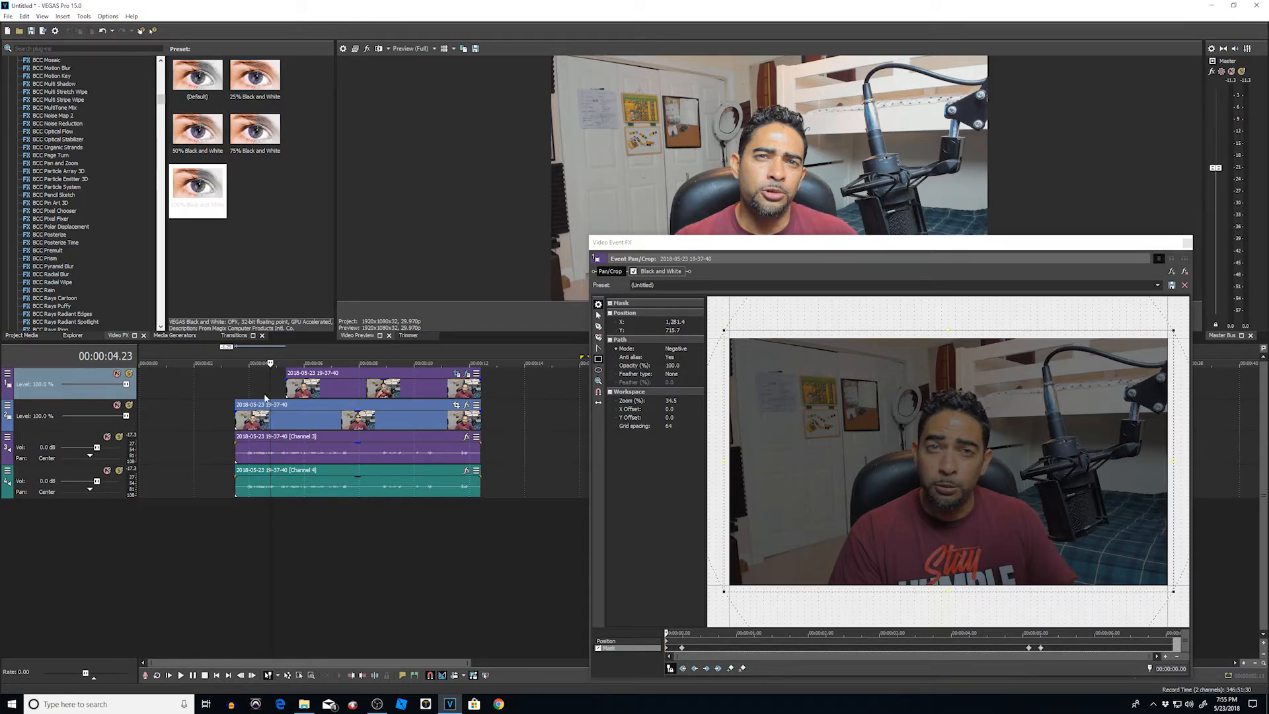
drag(1124, 250, 1124, 350)
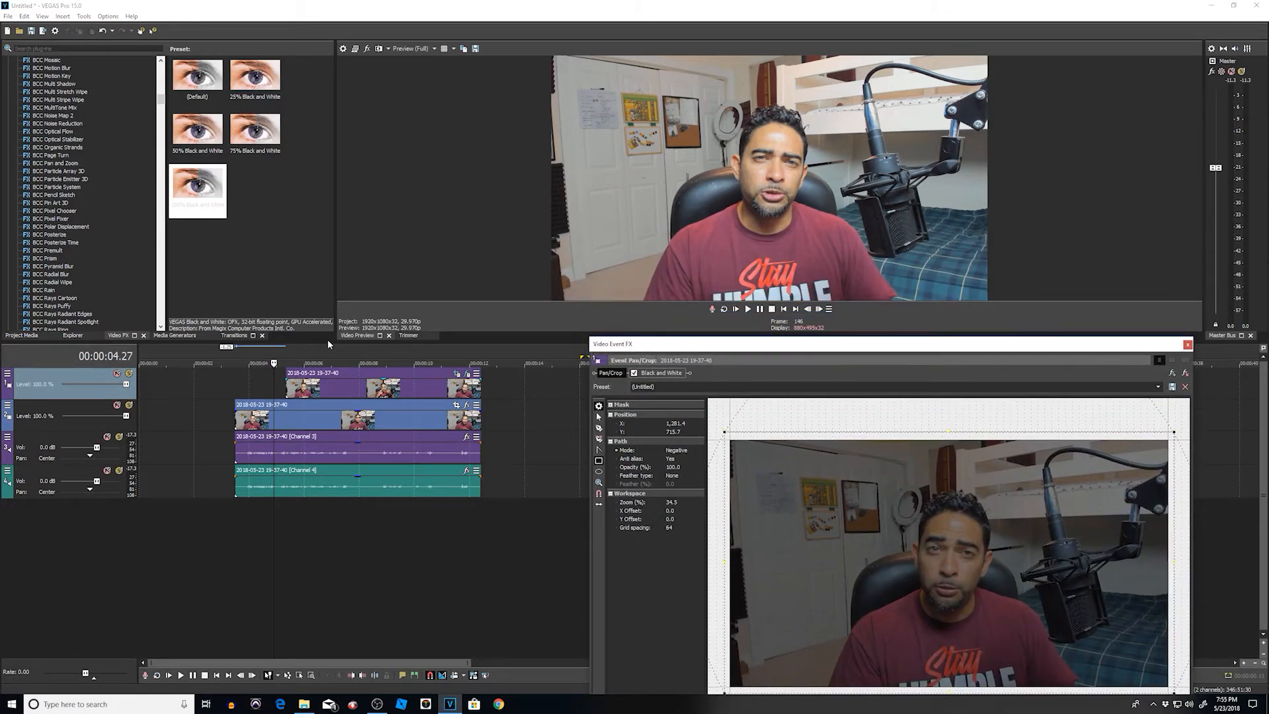
click(272, 380)
key(space)
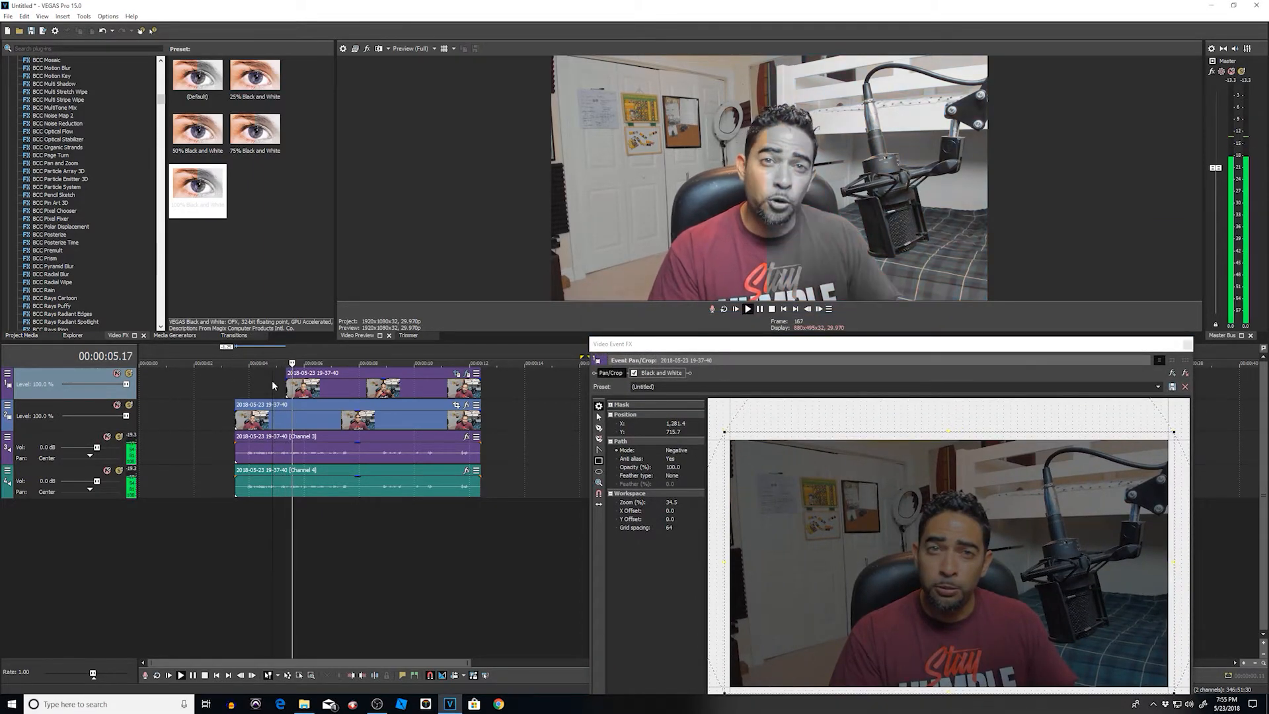